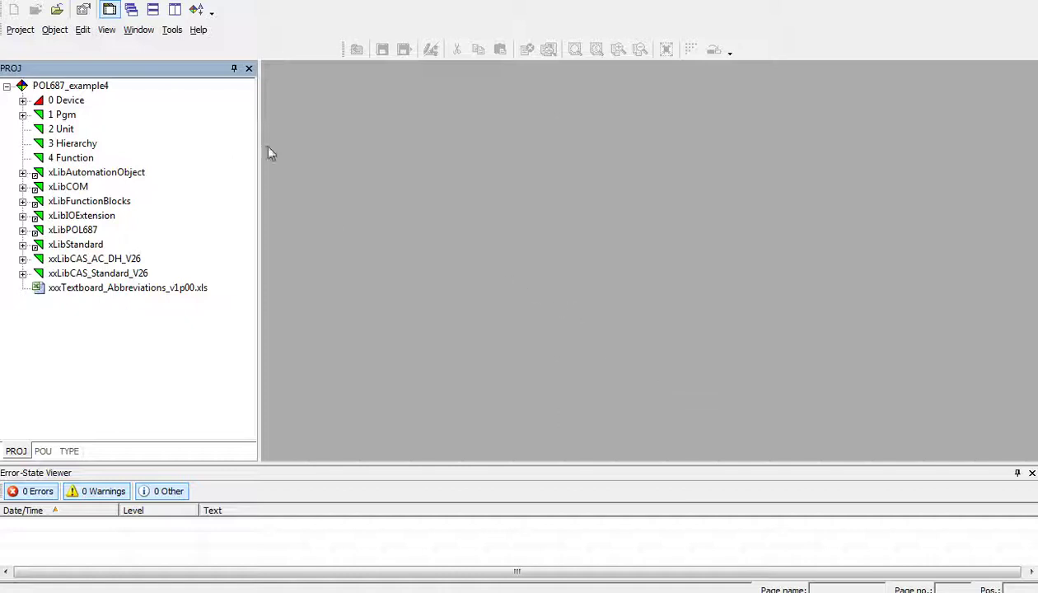
- Open the Archive dialog for the POL687_example4 project
left_click(6, 86)
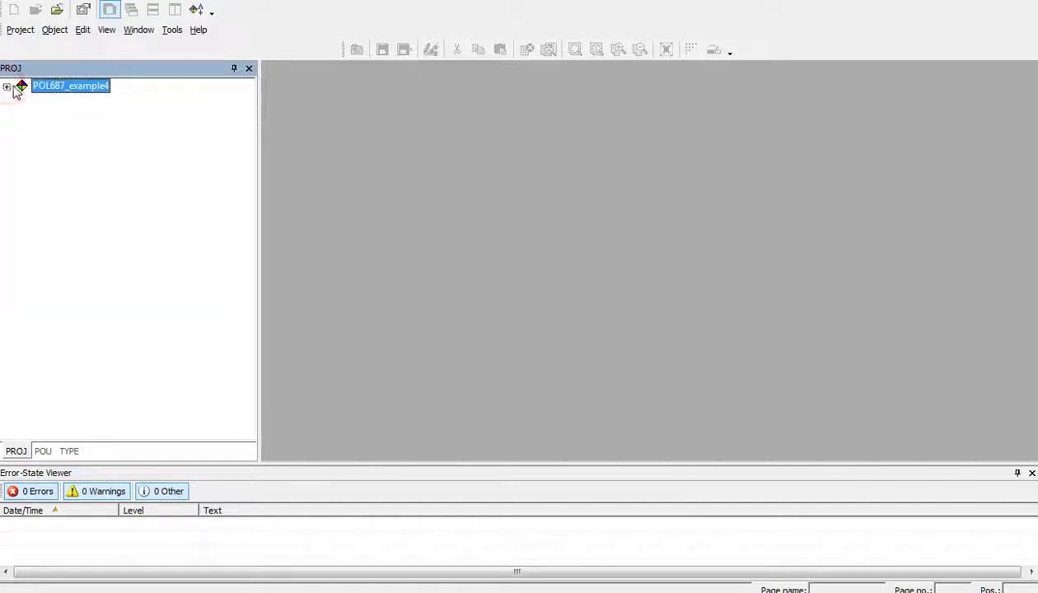
left_click(7, 86)
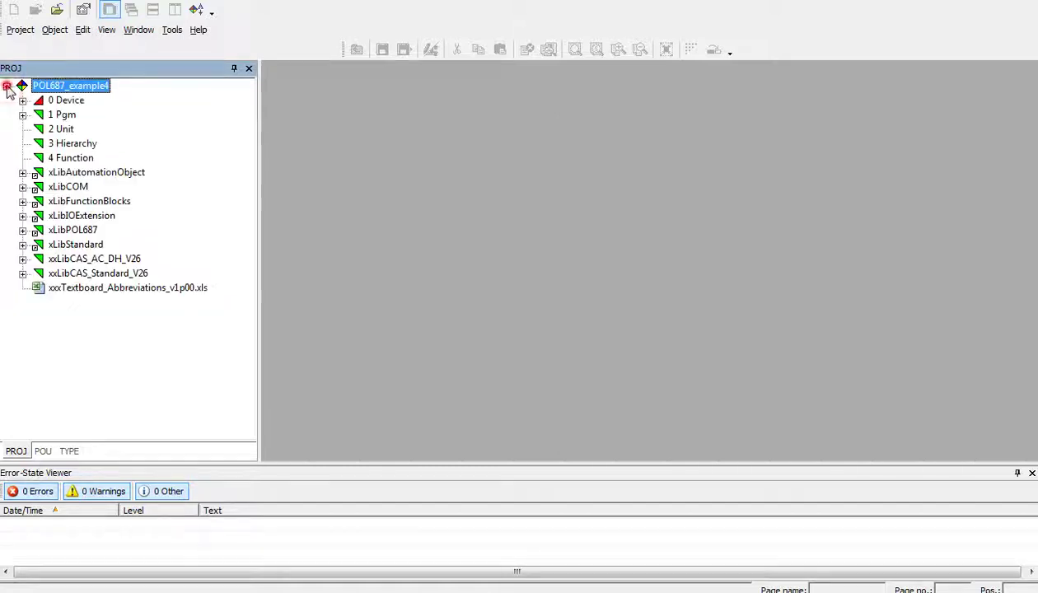
right_click(60, 86)
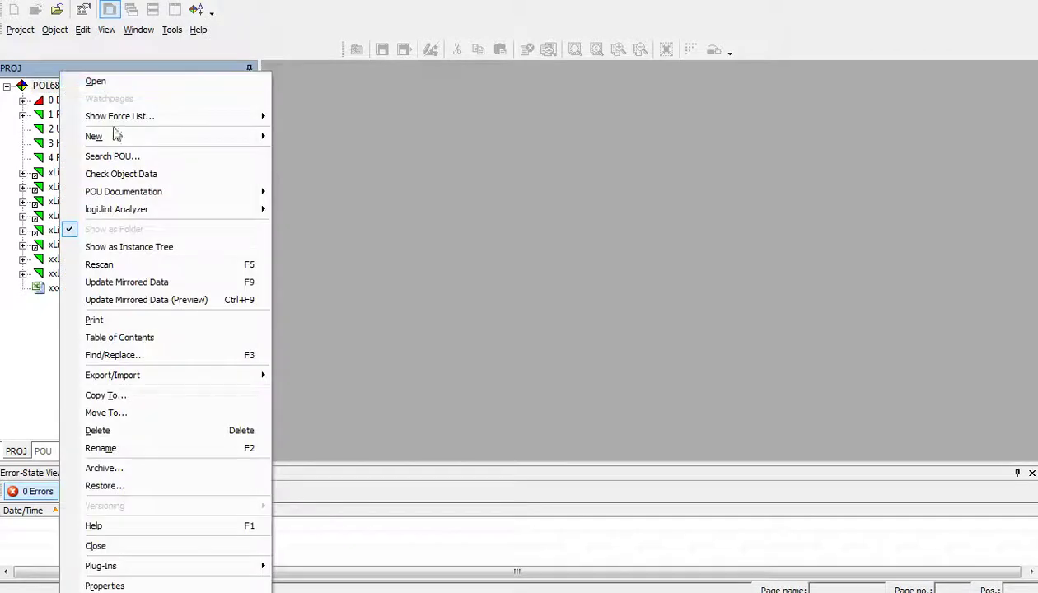
left_click(119, 468)
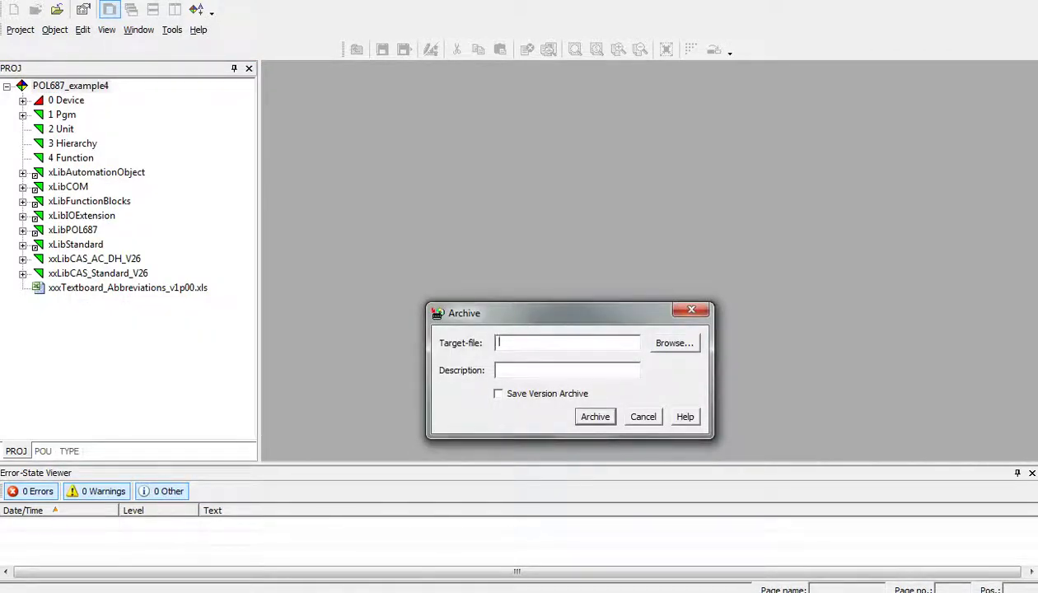
- Choose the C: drive as the archive target location
left_click(504, 341)
left_click(683, 345)
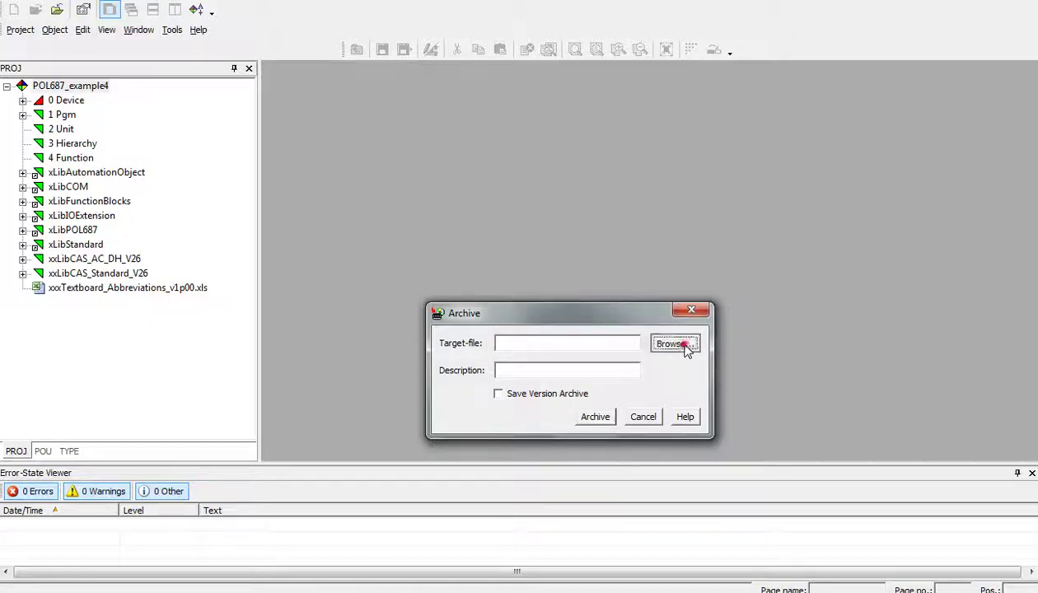
left_click(196, 66)
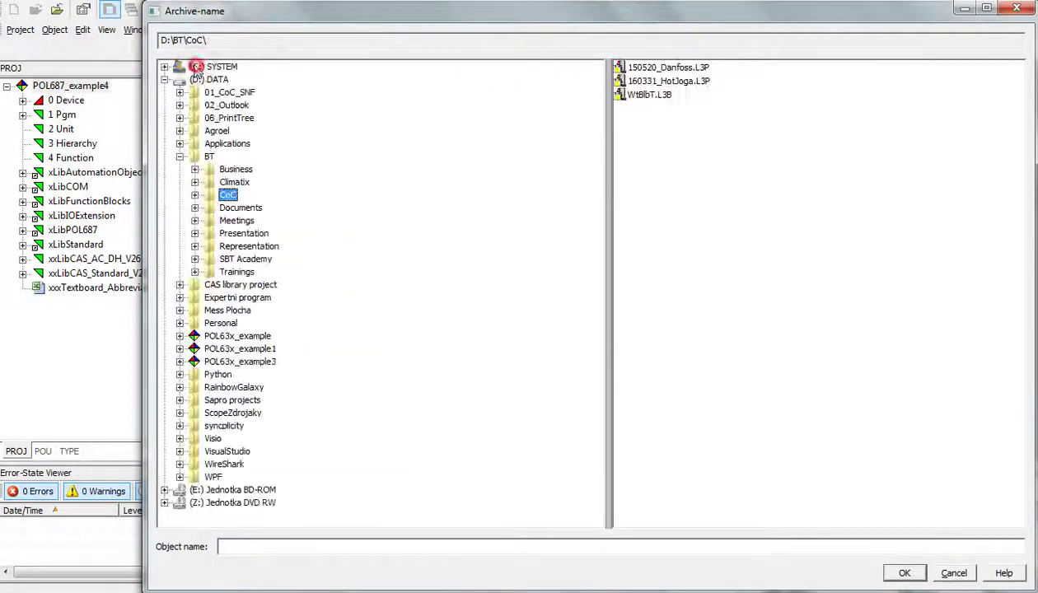
double_click(177, 79)
left_click(165, 67)
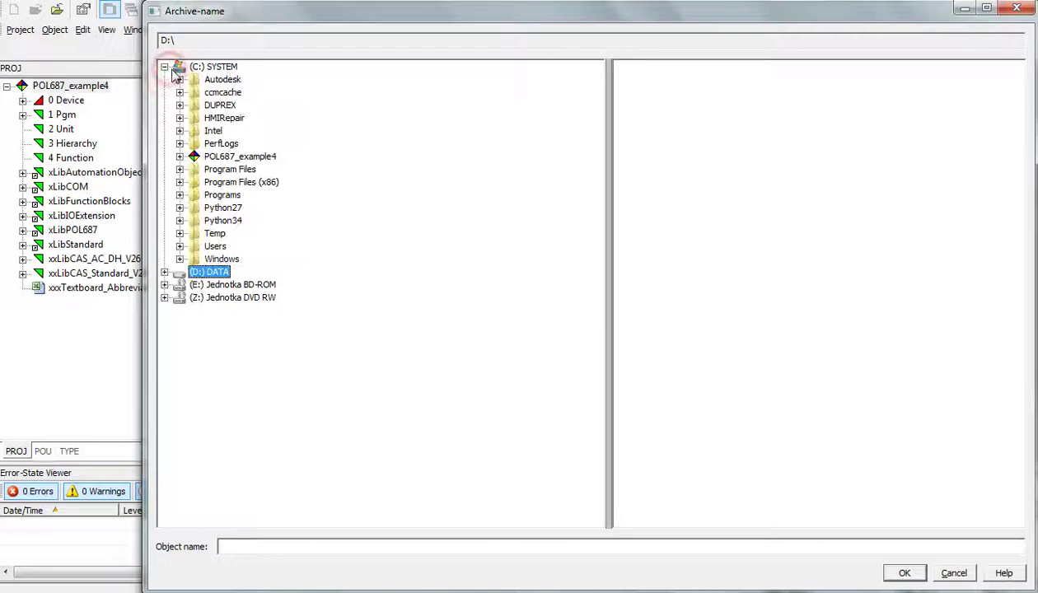
left_click(221, 66)
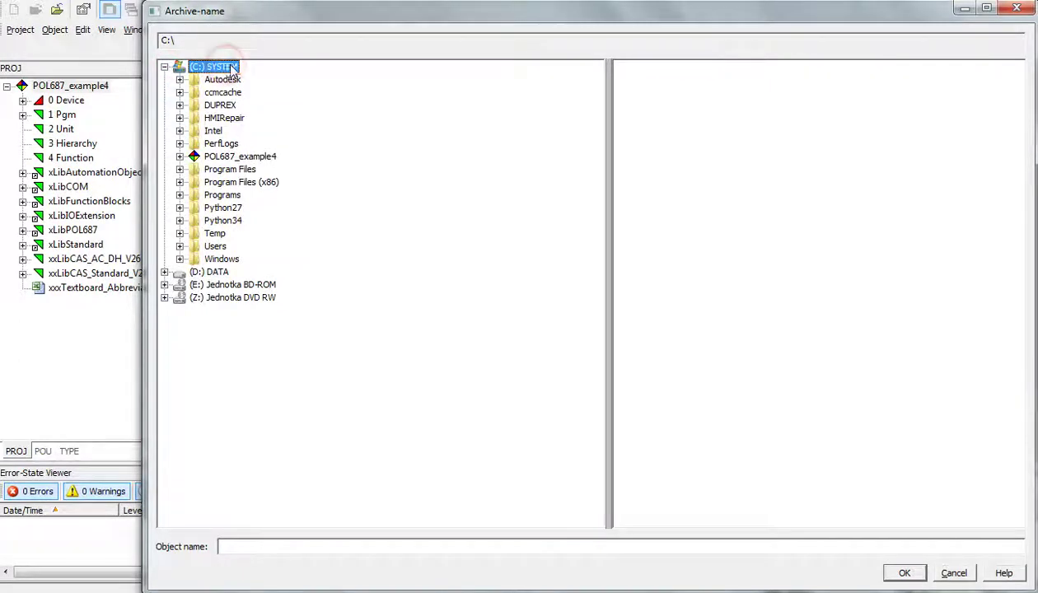
left_click(903, 572)
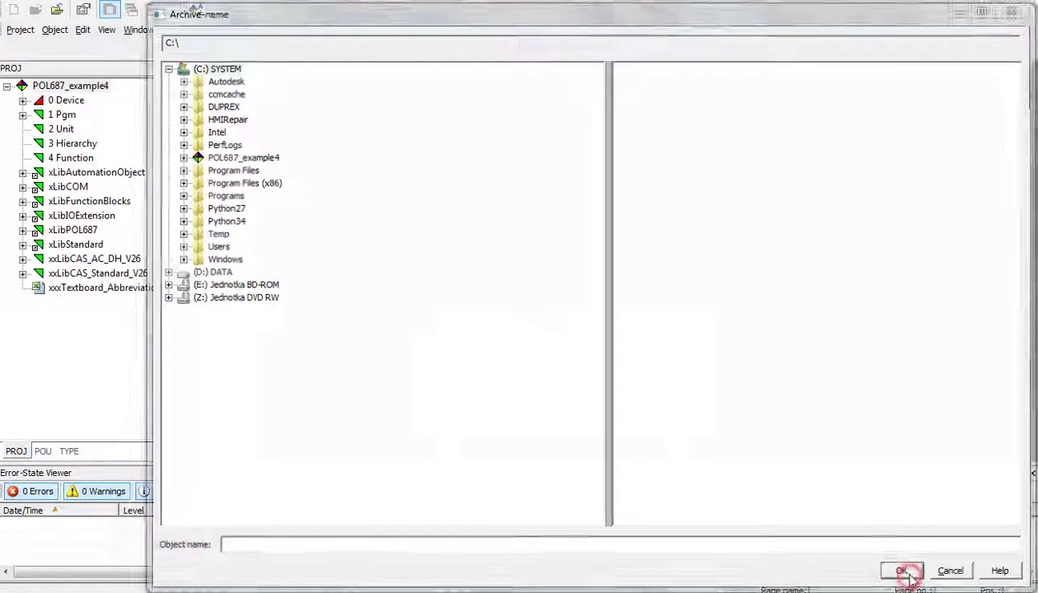
- Name the archive 'MyArchivedProject' on C: and start archiving
left_click(666, 344)
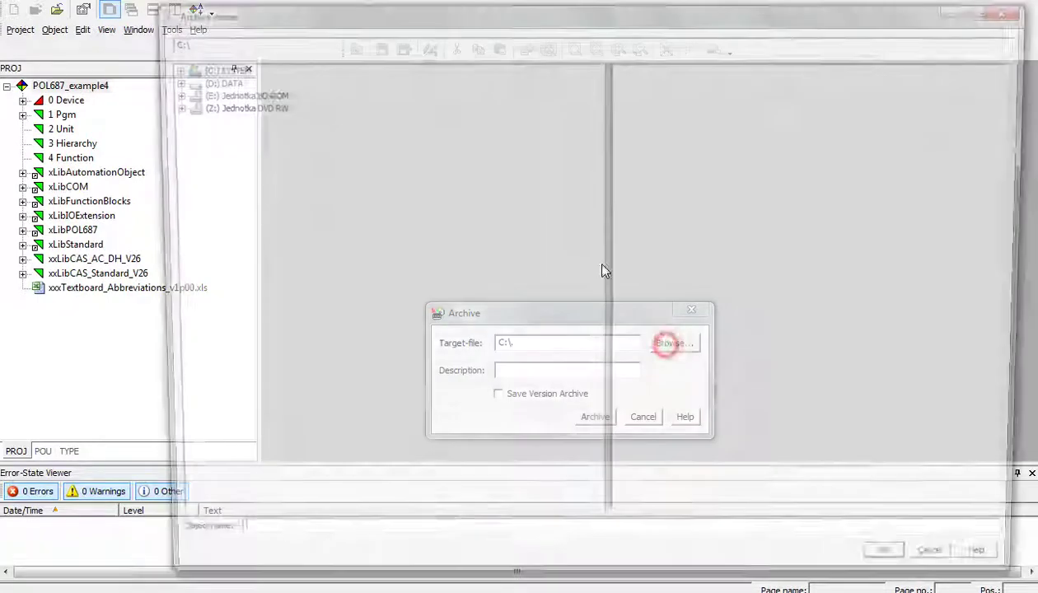
double_click(216, 67)
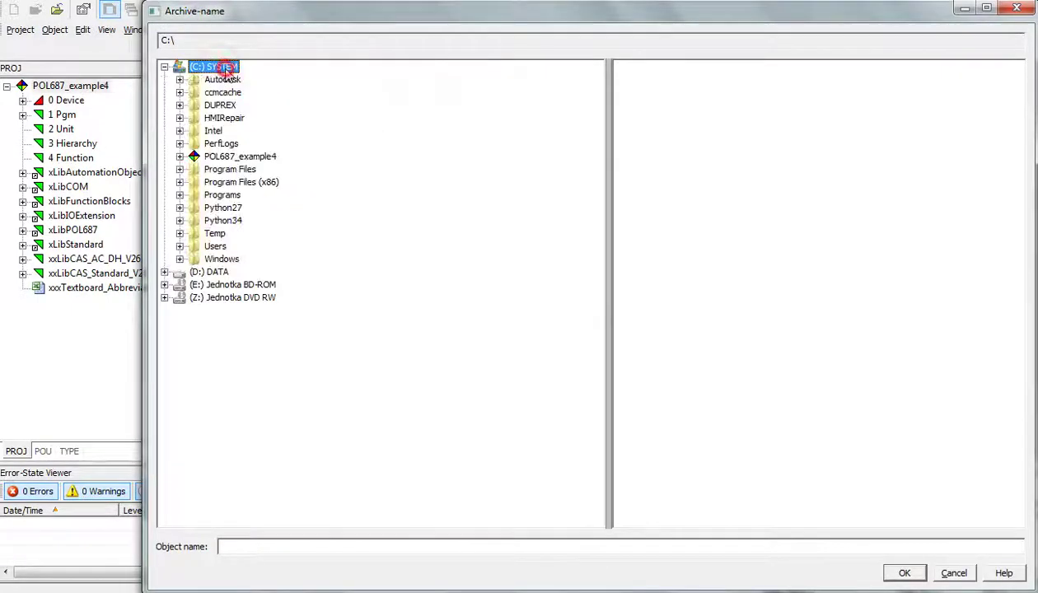
double_click(213, 69)
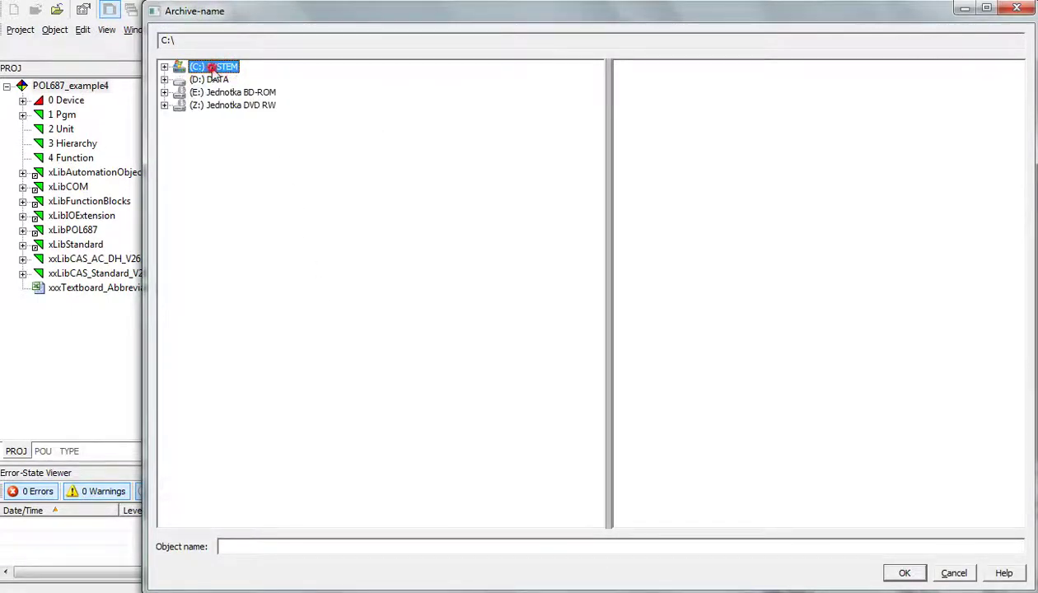
left_click(280, 548)
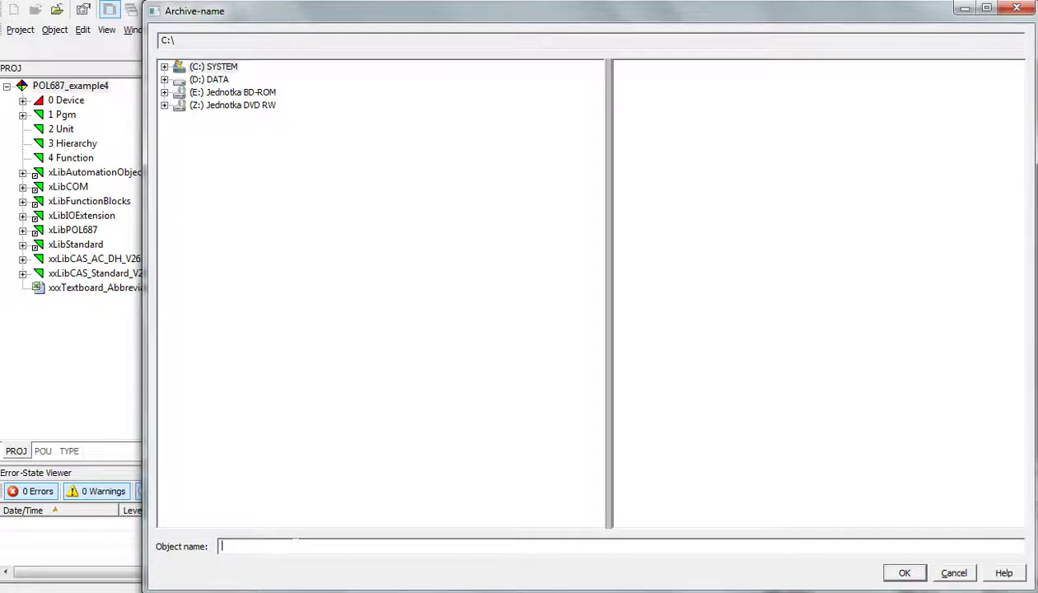
type("MyArchi")
type("vedp")
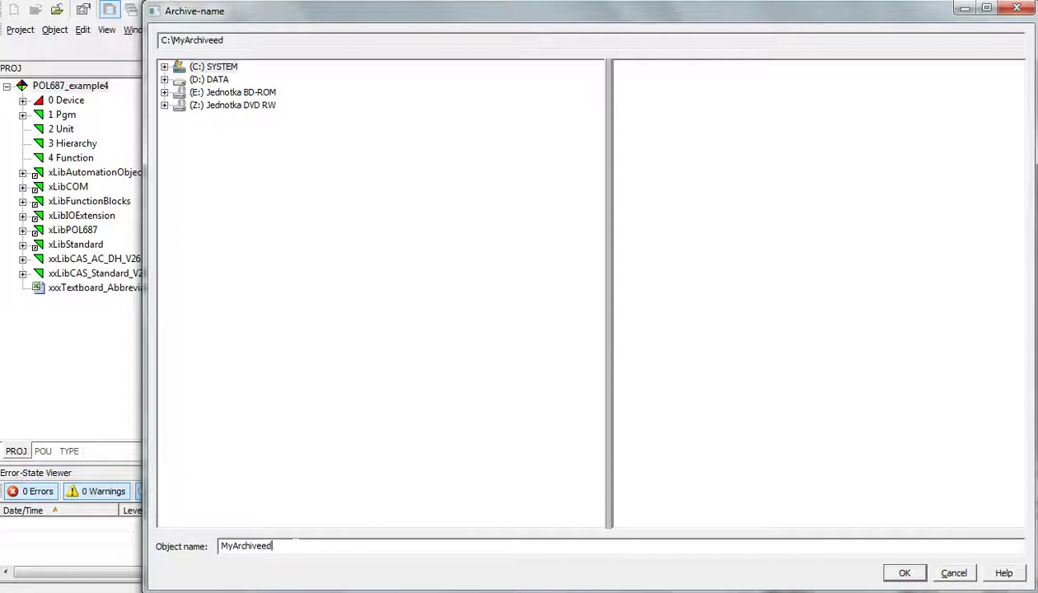
key("BackSpace")
key("BackSpace")
type("dProject")
left_click(897, 572)
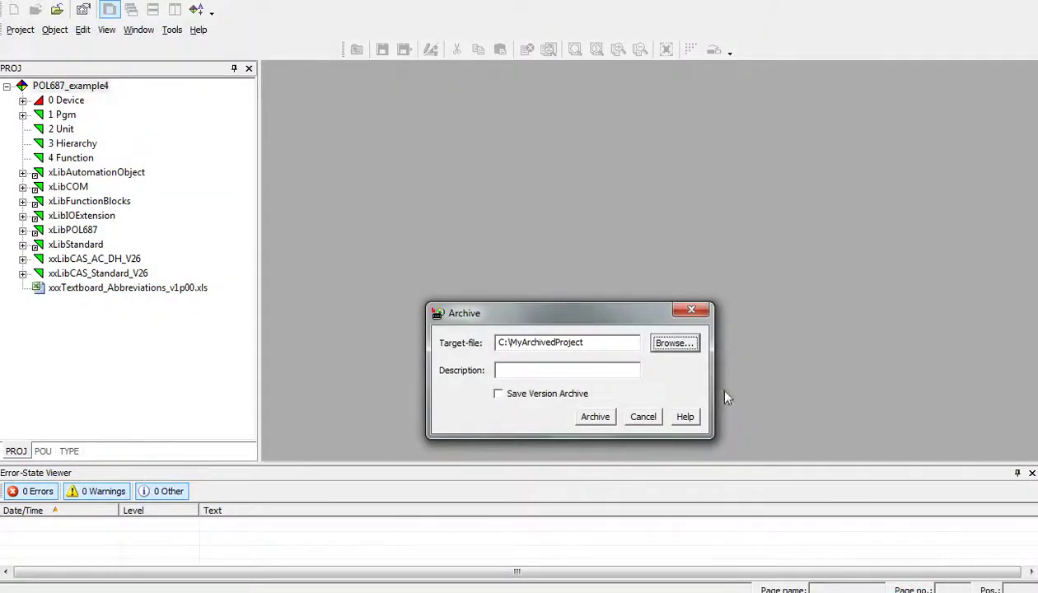
left_click(605, 418)
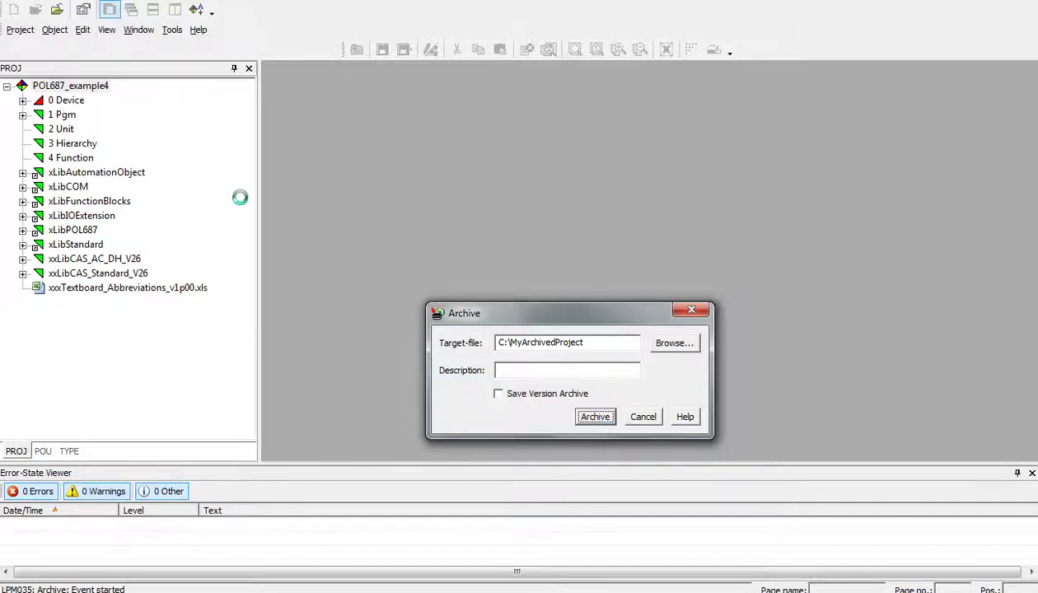
- In Explorer, go from D: to C:, open MyArchivedProject.L3P, and inspect archive.aci
left_click(97, 48)
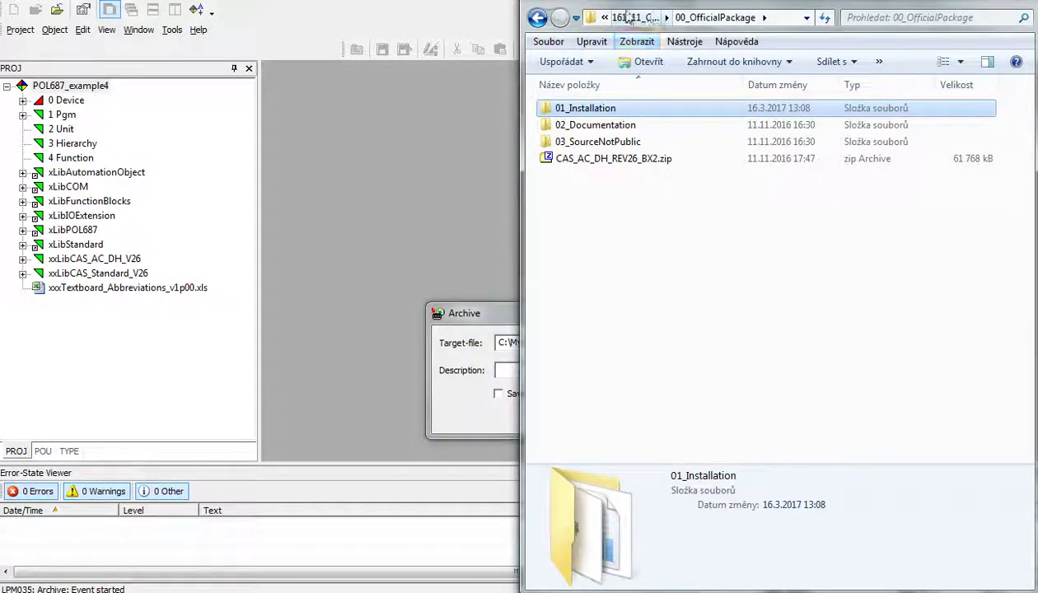
key("BackSpace")
key("BackSpace")
key("BackSpace")
key("BackSpace")
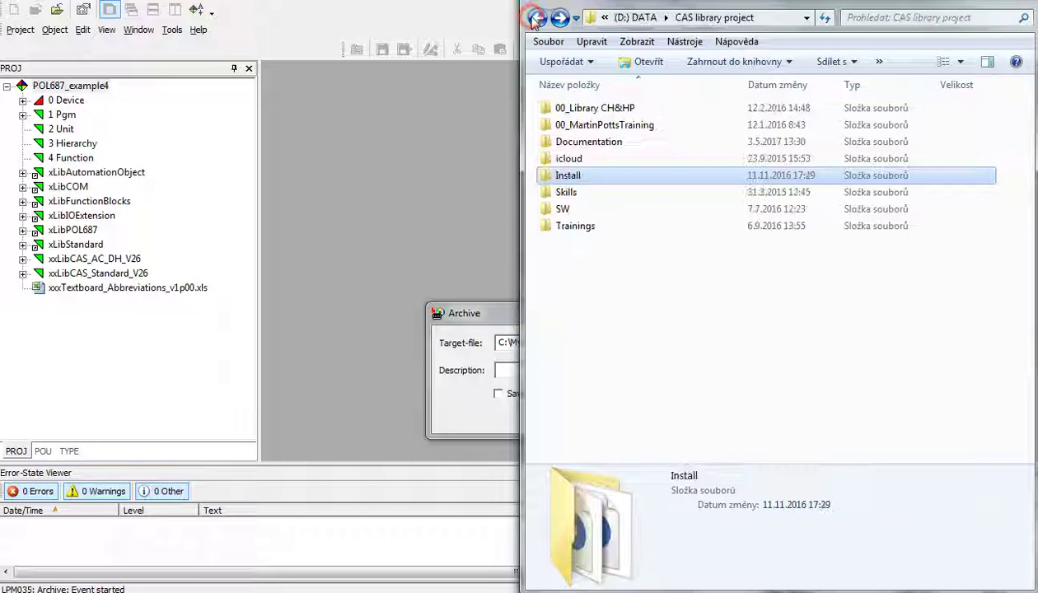
left_click(630, 17)
double_click(607, 123)
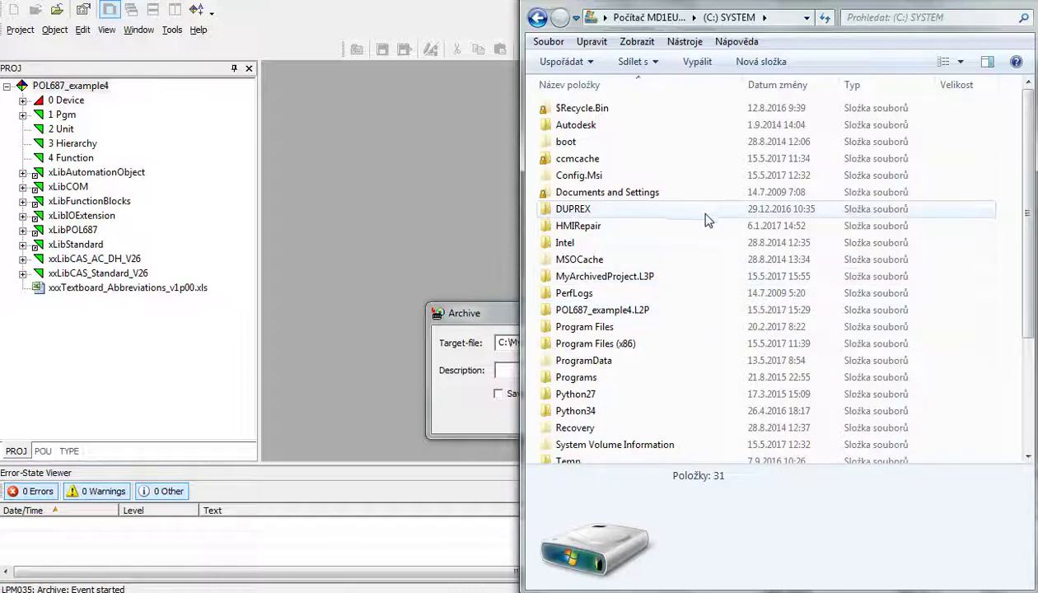
left_click(651, 279)
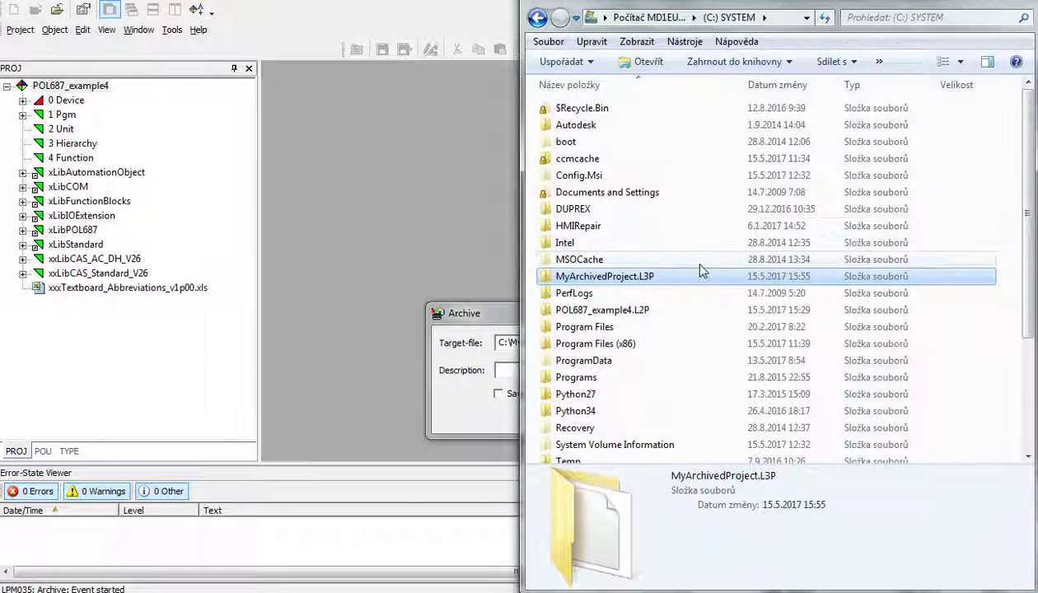
double_click(684, 276)
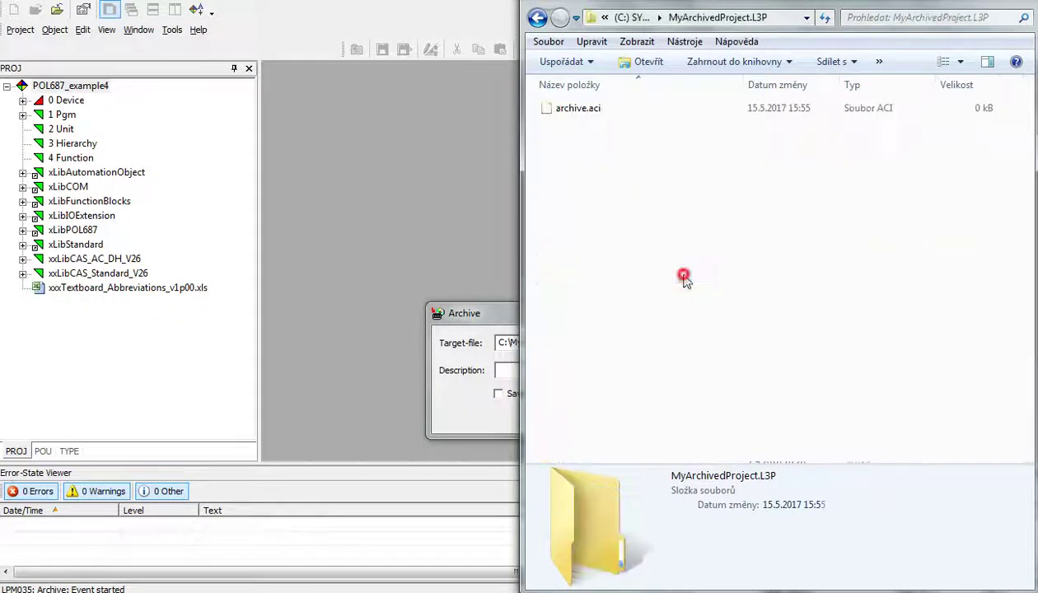
left_click(647, 107)
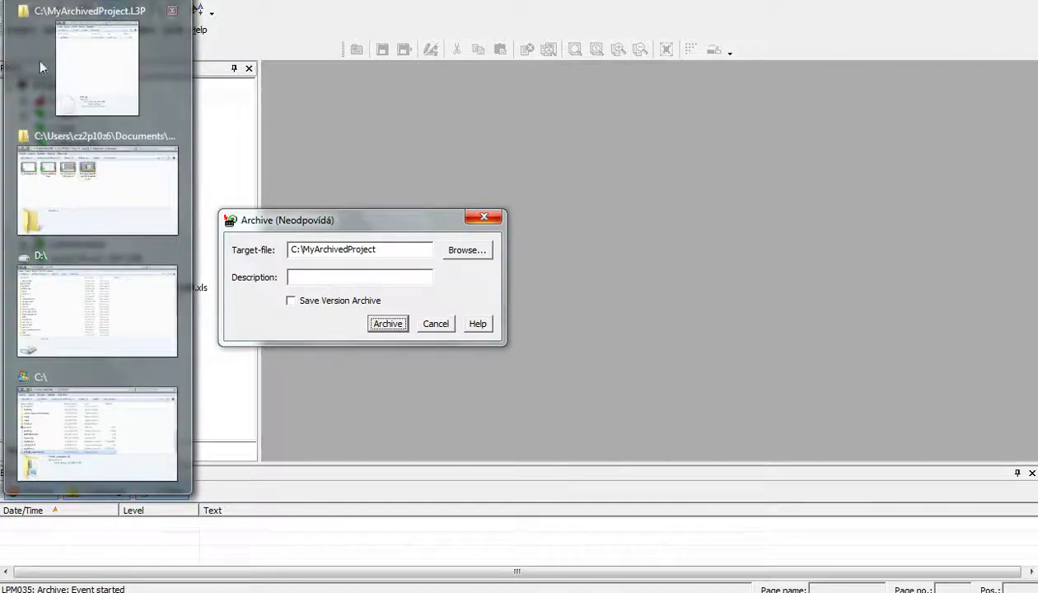
- Verify archive.aci, archive.pld and archive.plp are in MyArchivedProject.L3P, then return to C: SYSTEM
left_click(99, 51)
left_click(833, 226)
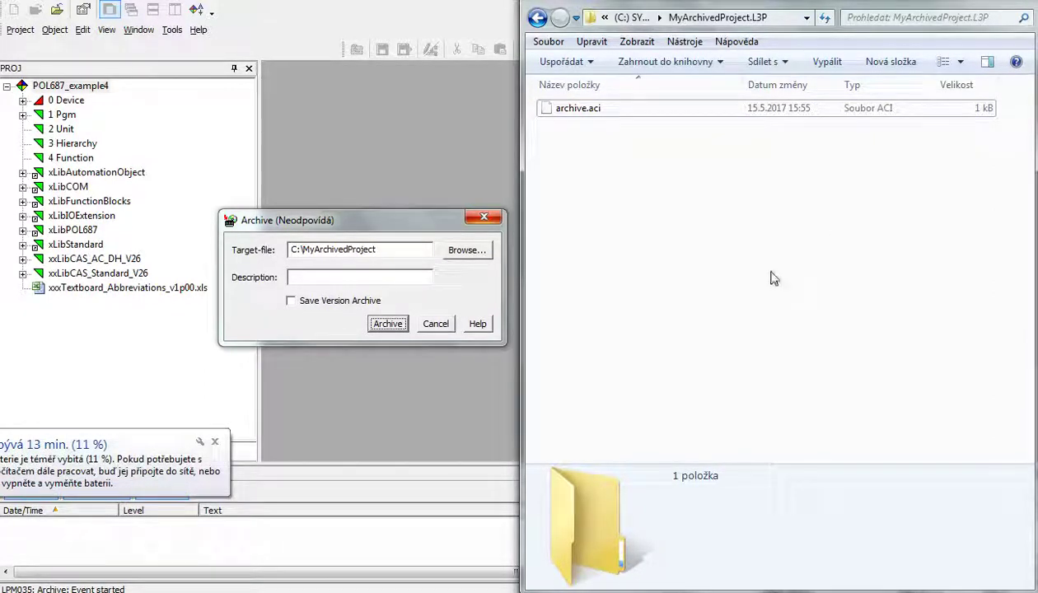
left_click(215, 443)
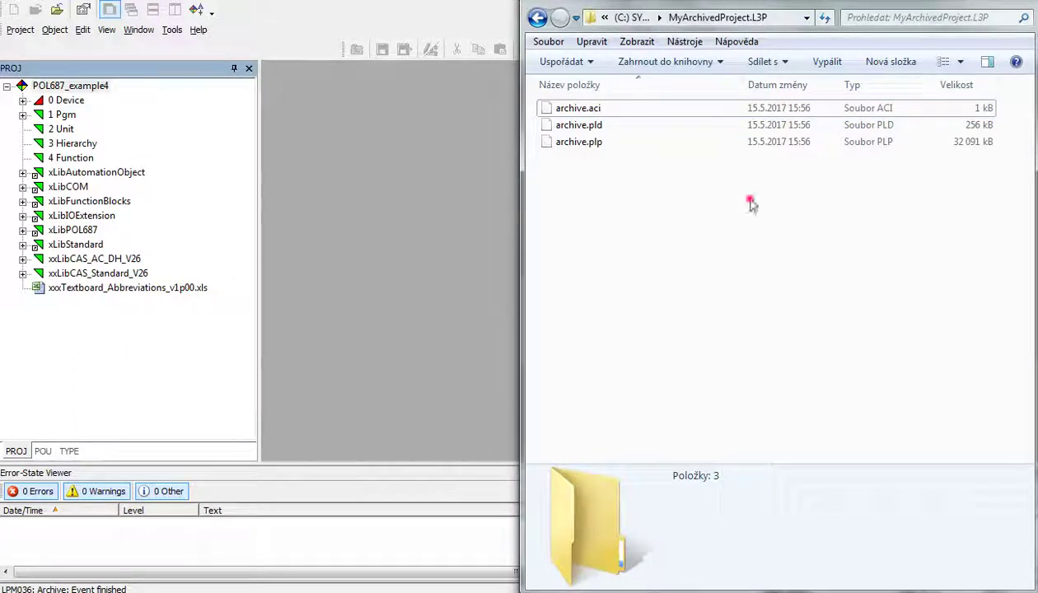
left_click(704, 141)
left_click(633, 17)
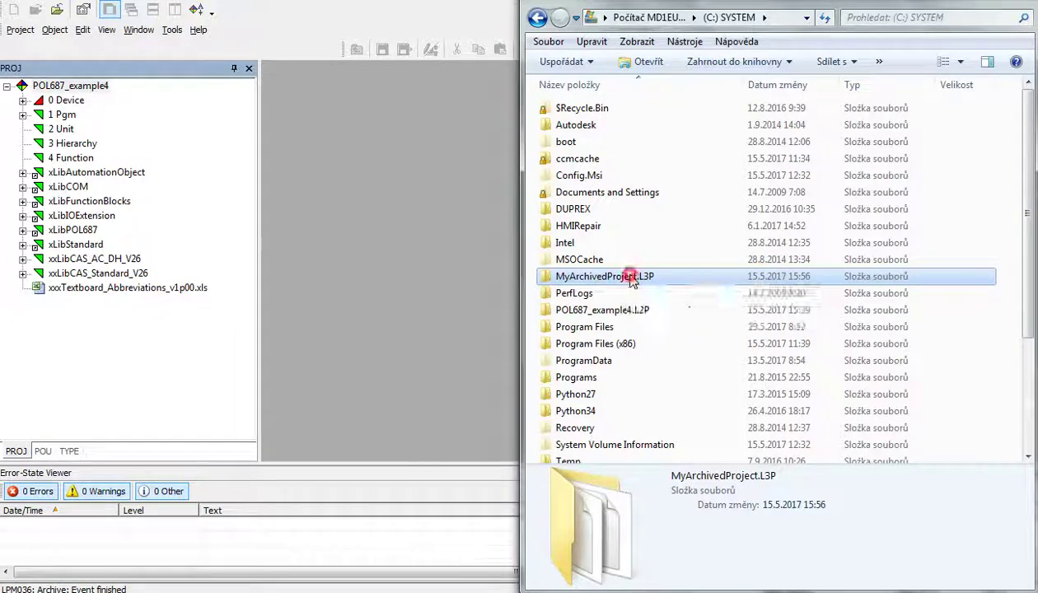
double_click(626, 279)
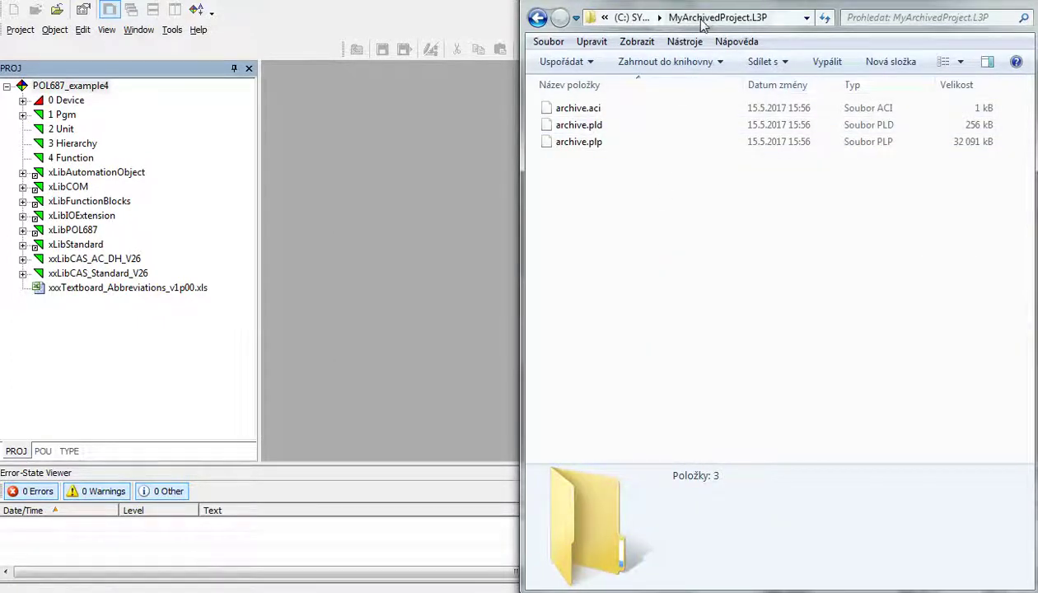
left_click(632, 18)
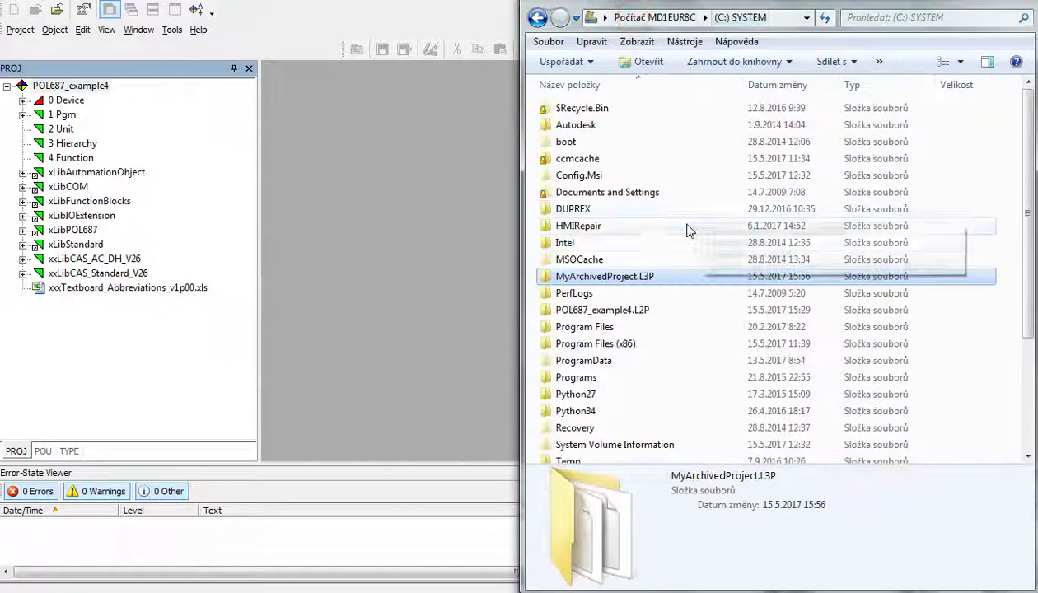
right_click(641, 280)
mouse_move(676, 293)
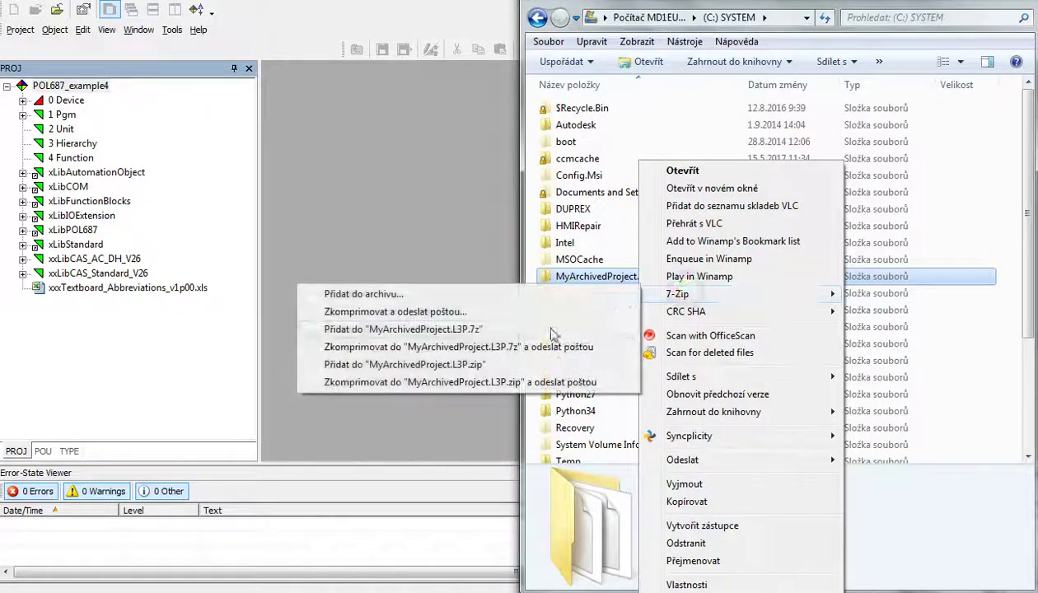
left_click(483, 364)
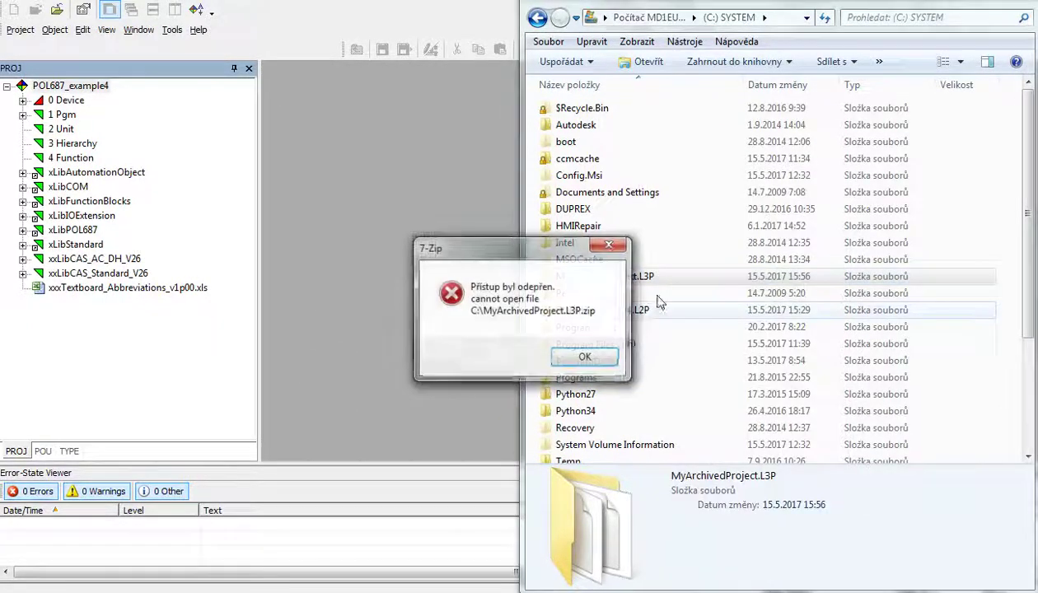
left_click(579, 359)
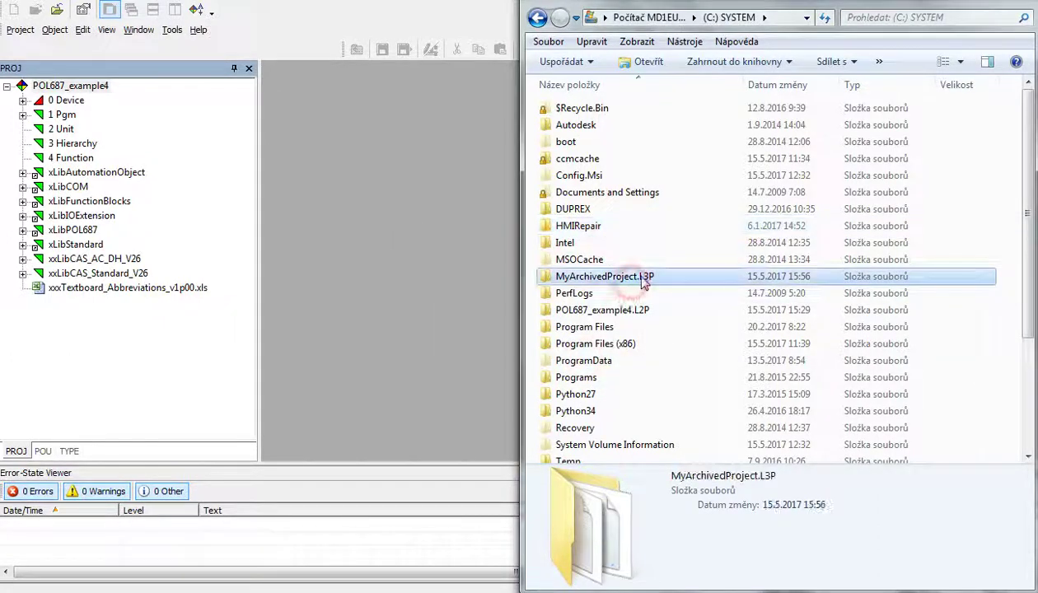
right_click(640, 277)
mouse_move(713, 296)
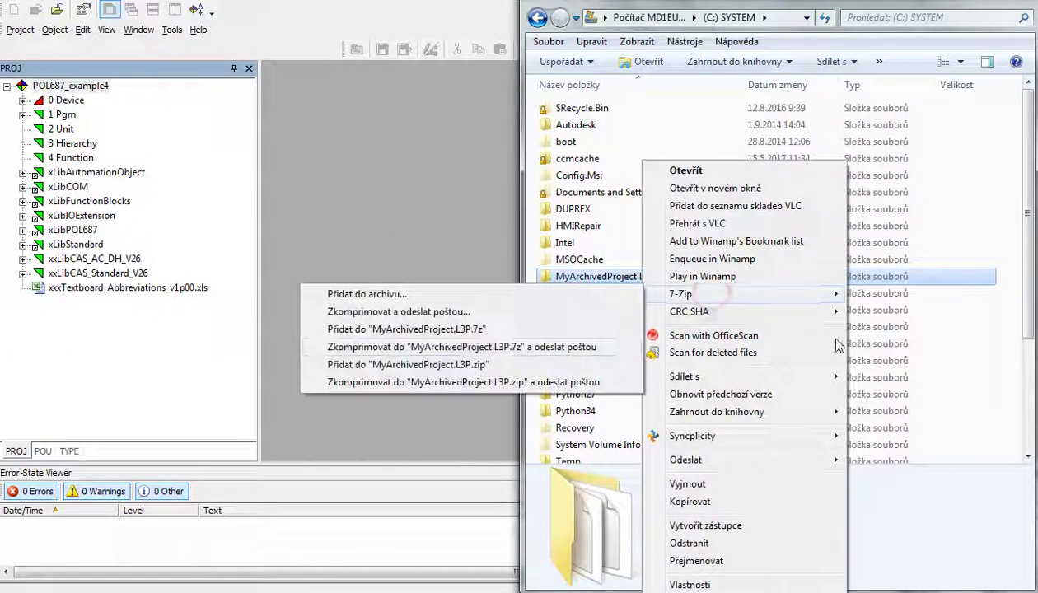
left_click(478, 364)
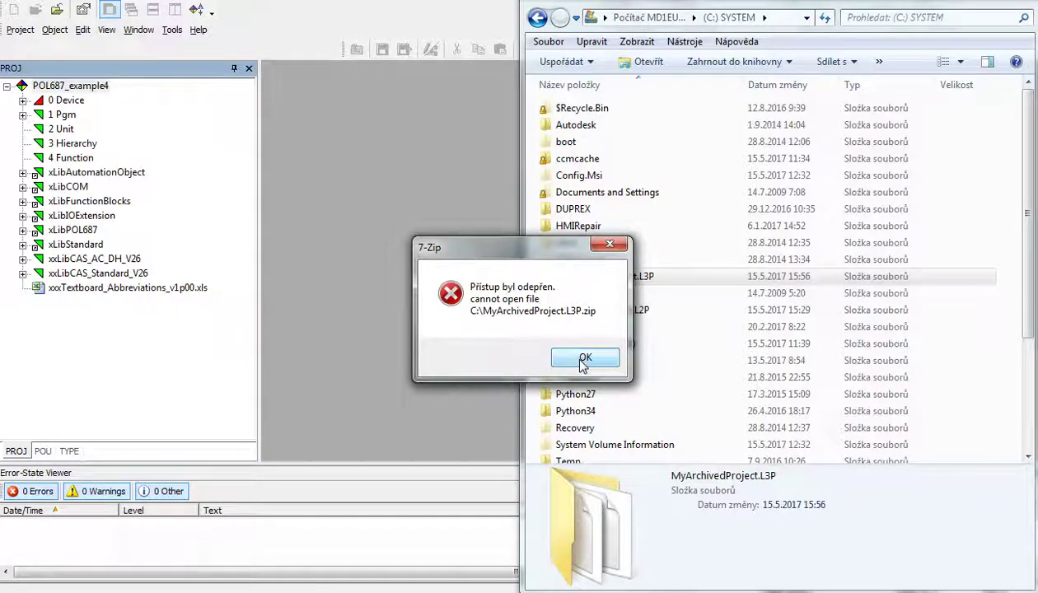
left_click(583, 359)
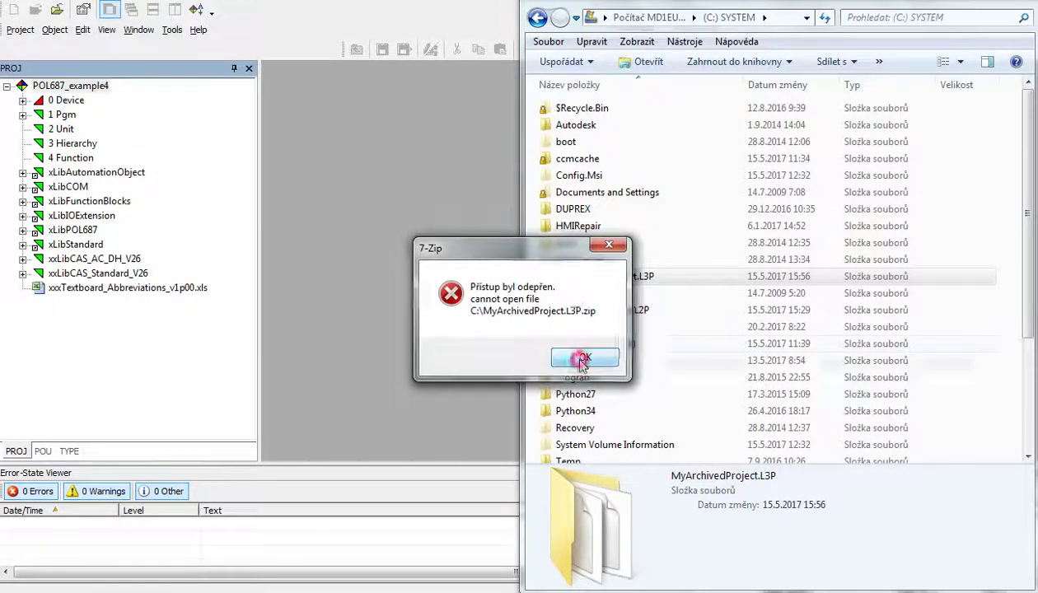
left_click(653, 194)
left_click(569, 278)
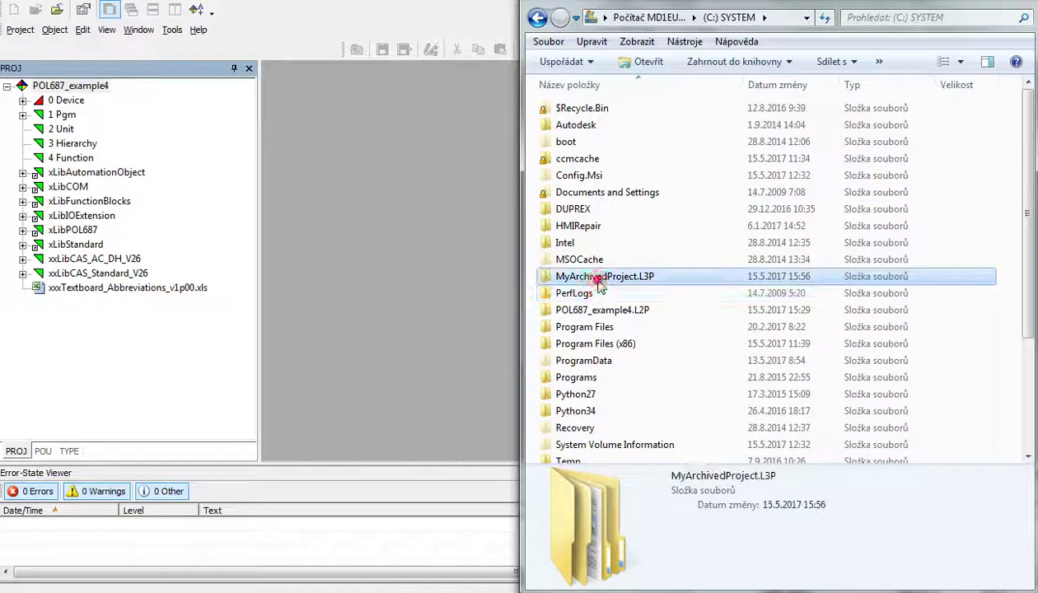
- Compress the three archive files into MyArchivedProject.L3P.zip using 7-Zip
right_click(599, 276)
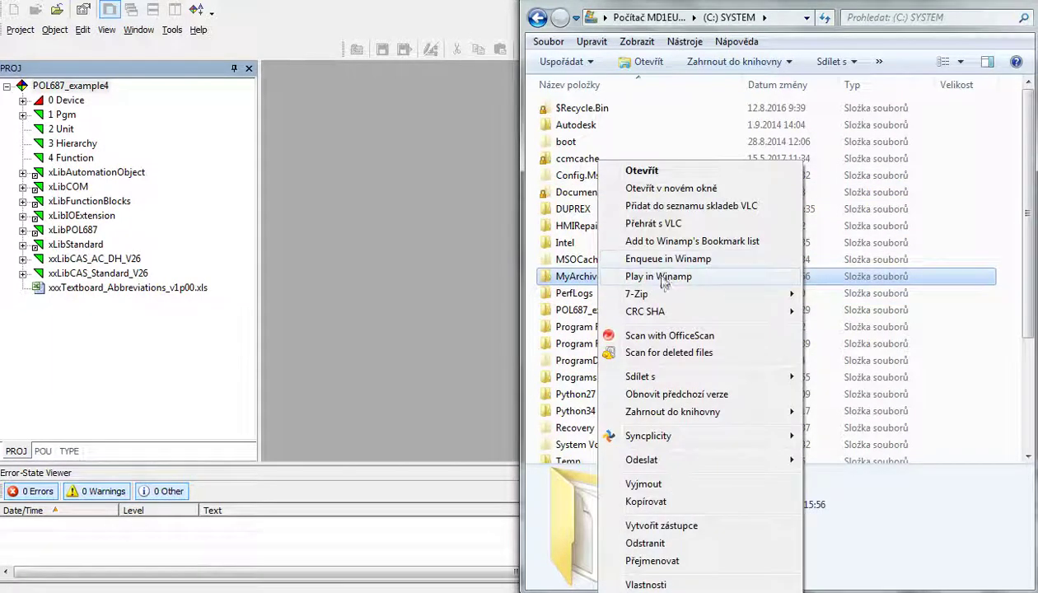
double_click(577, 276)
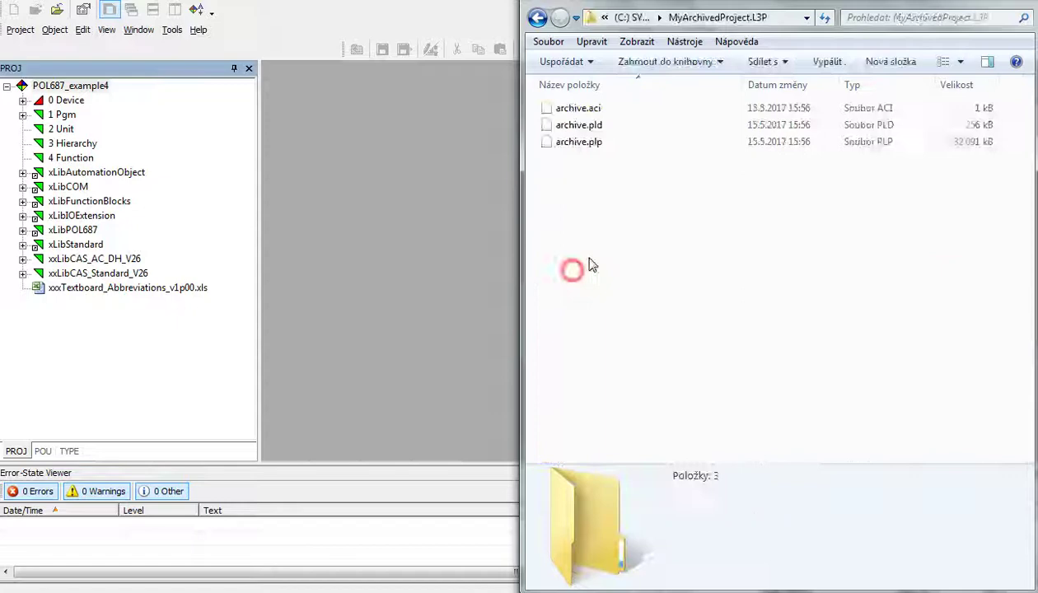
left_click_drag(568, 92, 644, 231)
right_click(587, 135)
mouse_move(711, 142)
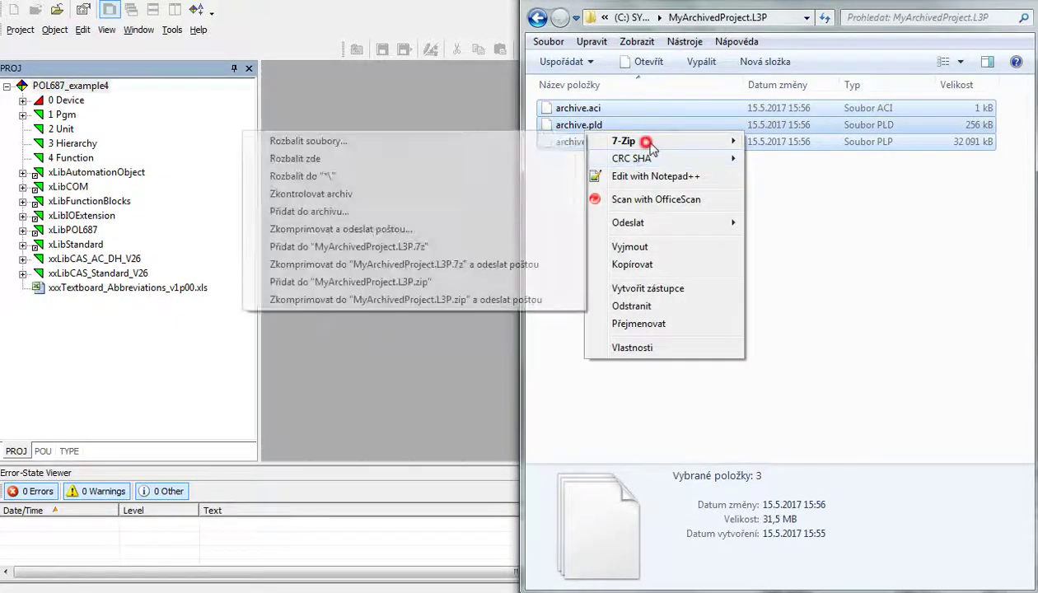
left_click(447, 283)
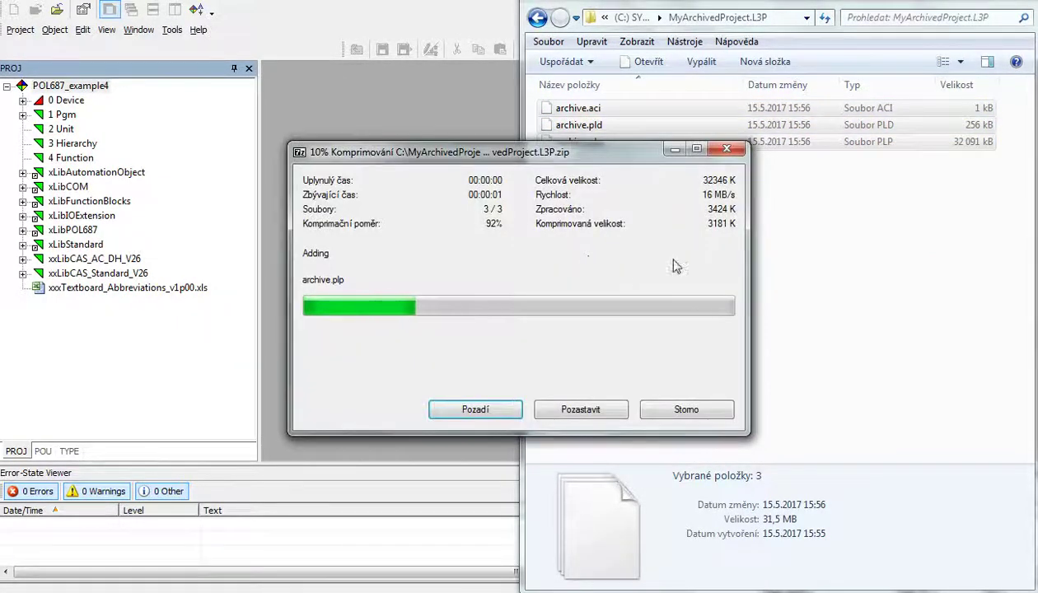
left_click(684, 245)
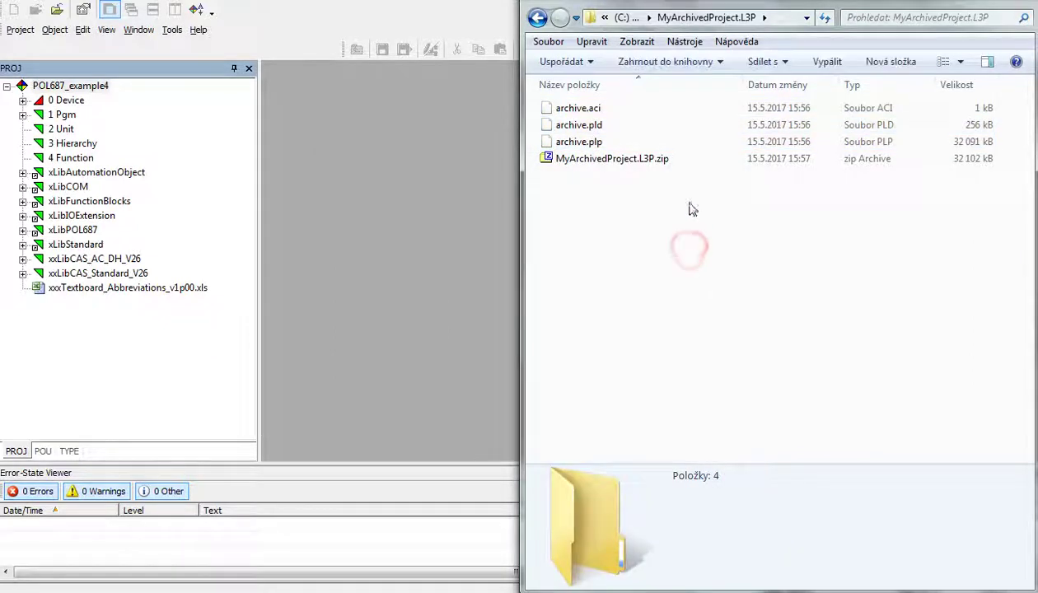
left_click(746, 159)
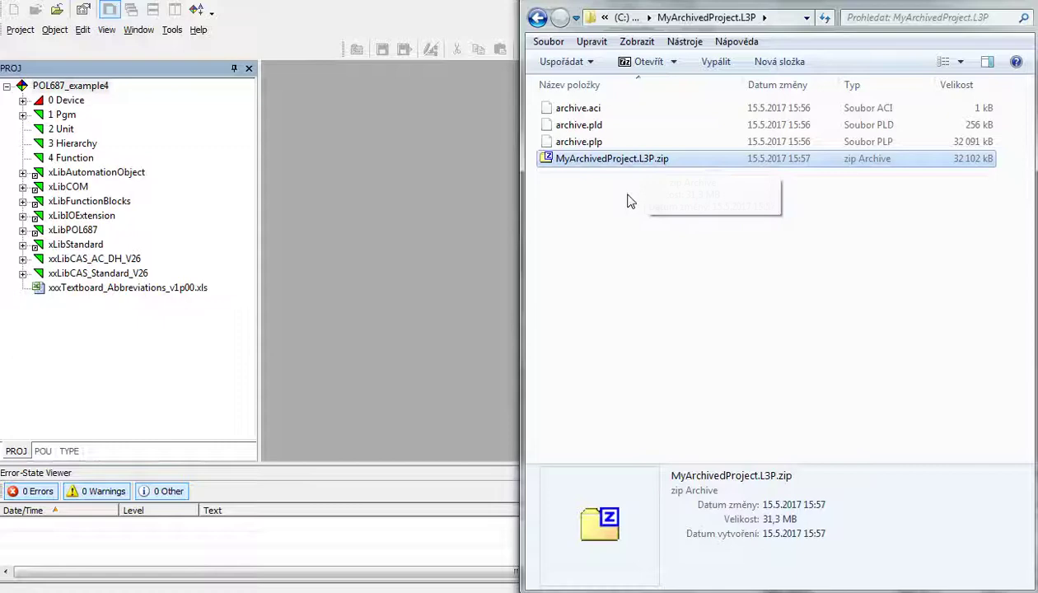
left_click(626, 199)
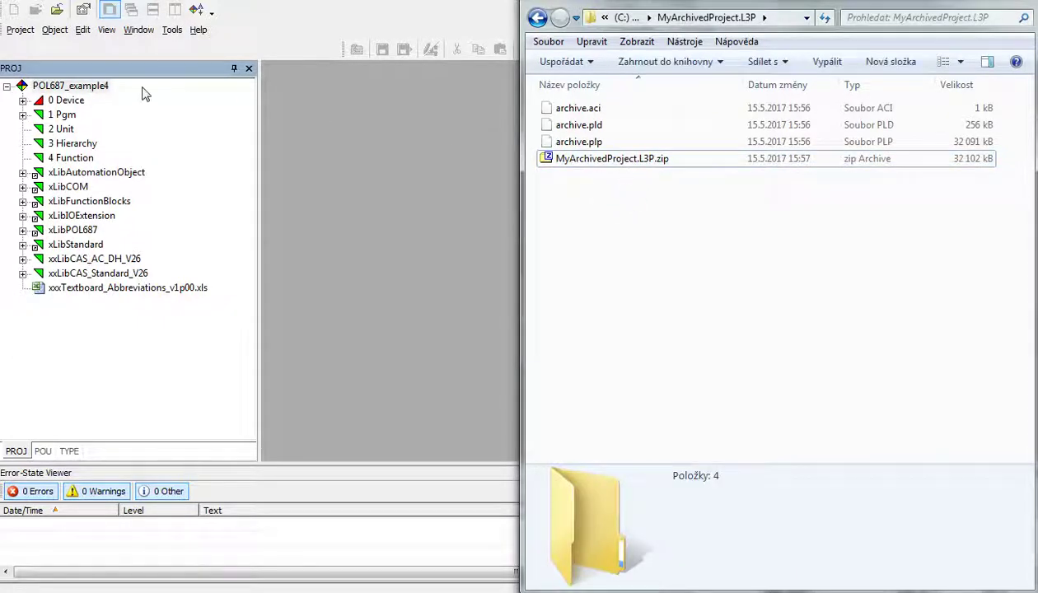
- Close the POL687_example4 project and select Restore project in the Project Wizard
left_click(20, 30)
left_click(41, 85)
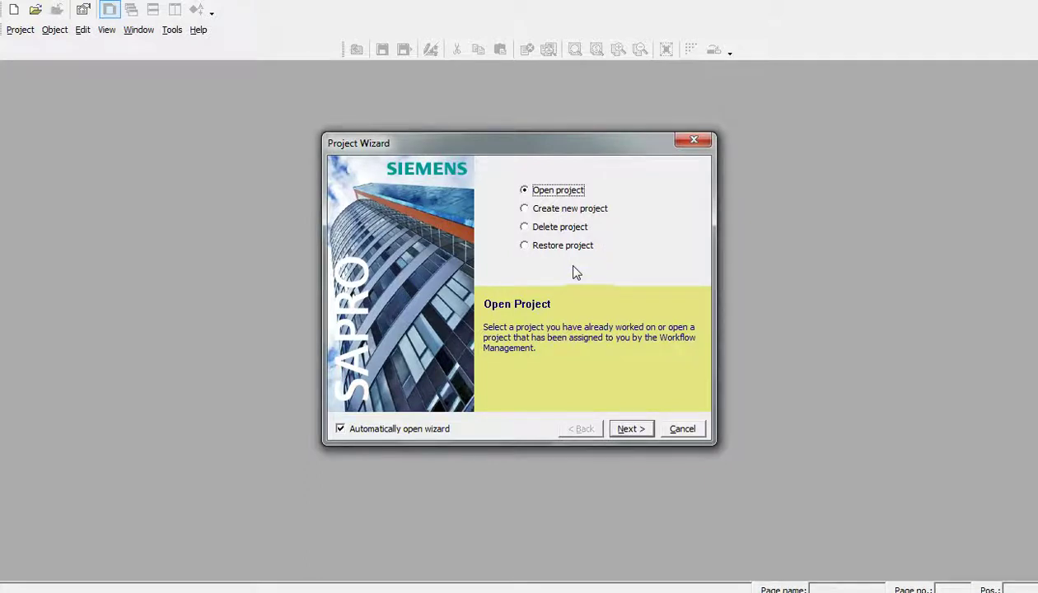
left_click(576, 247)
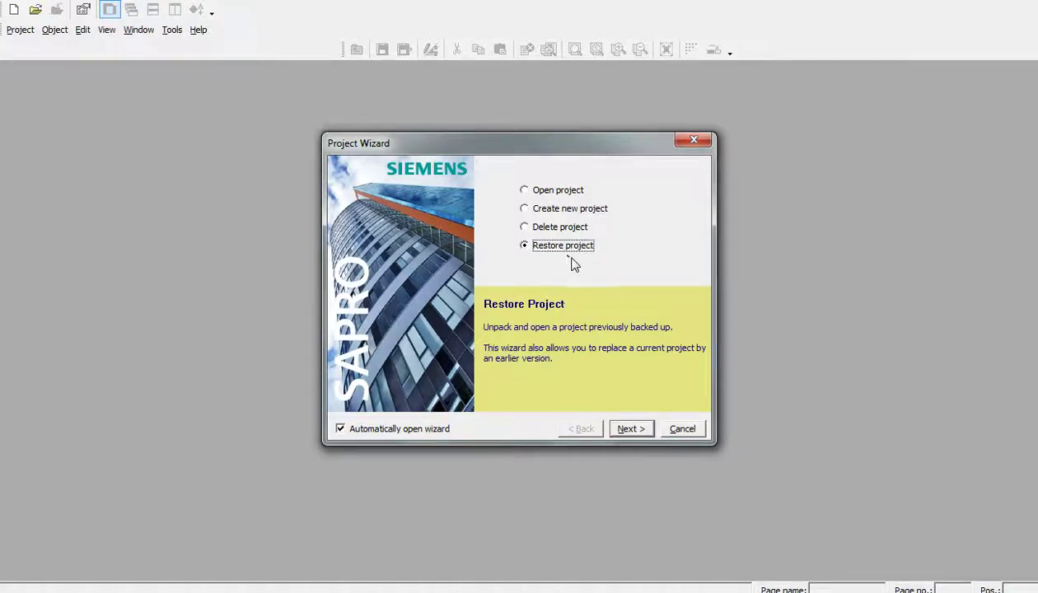
- Select C:\MyArchivedProject.L3P as the archive to restore from
left_click(630, 429)
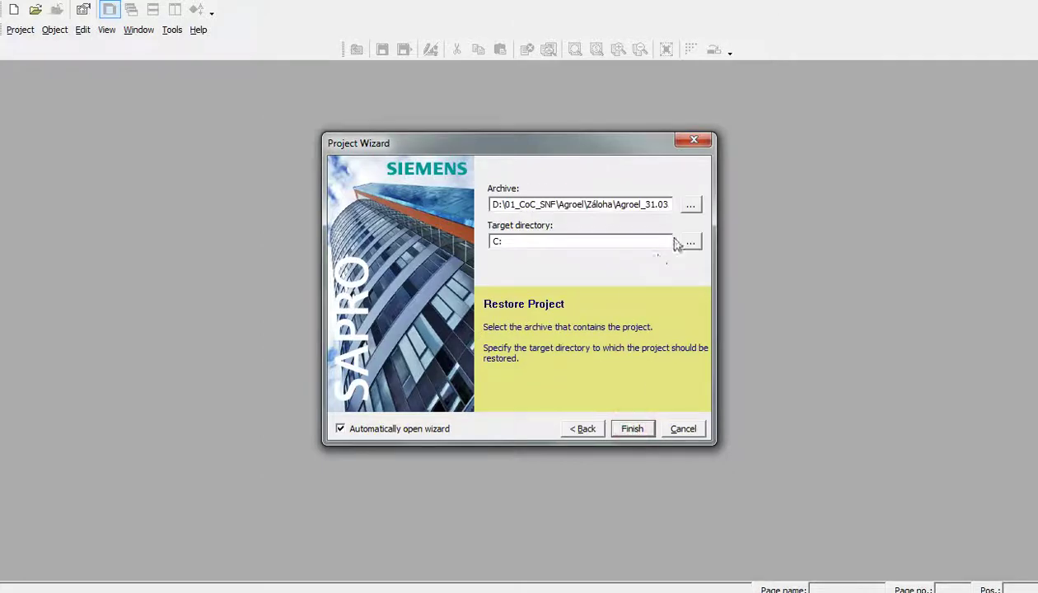
left_click(690, 205)
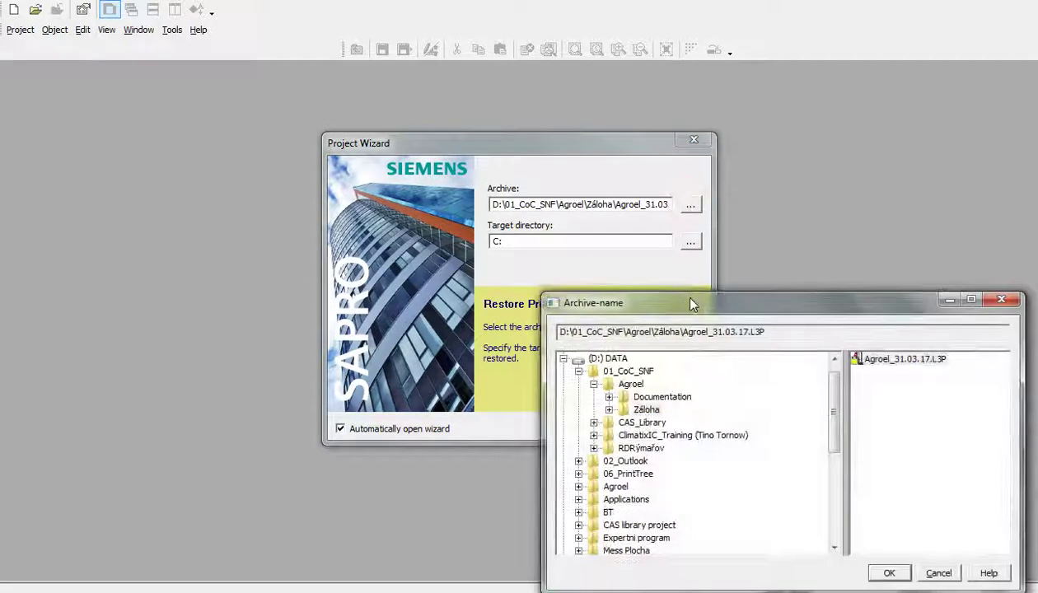
left_click_drag(686, 301, 500, 119)
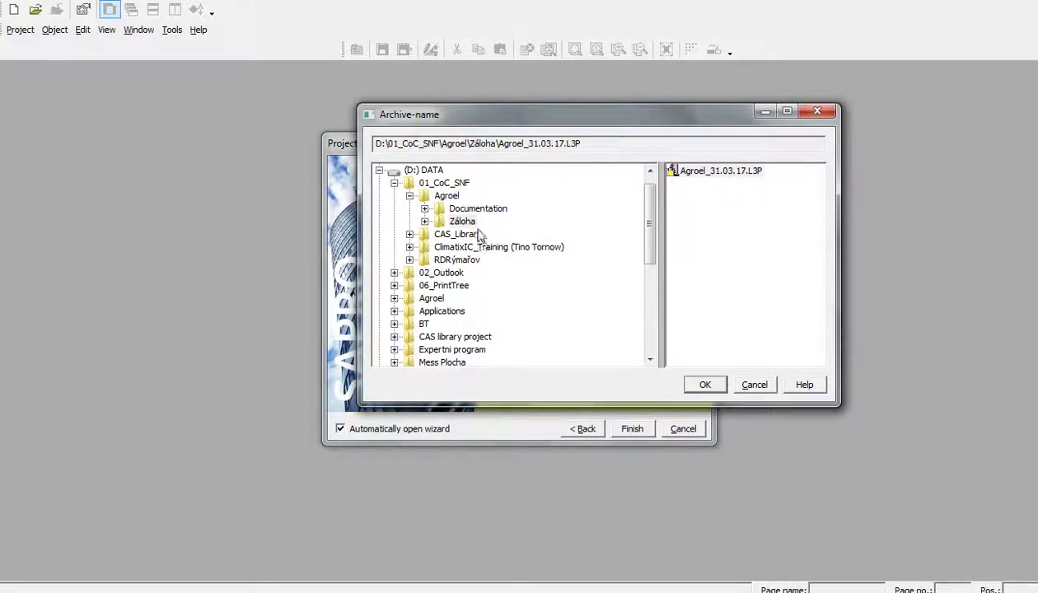
left_click(379, 170)
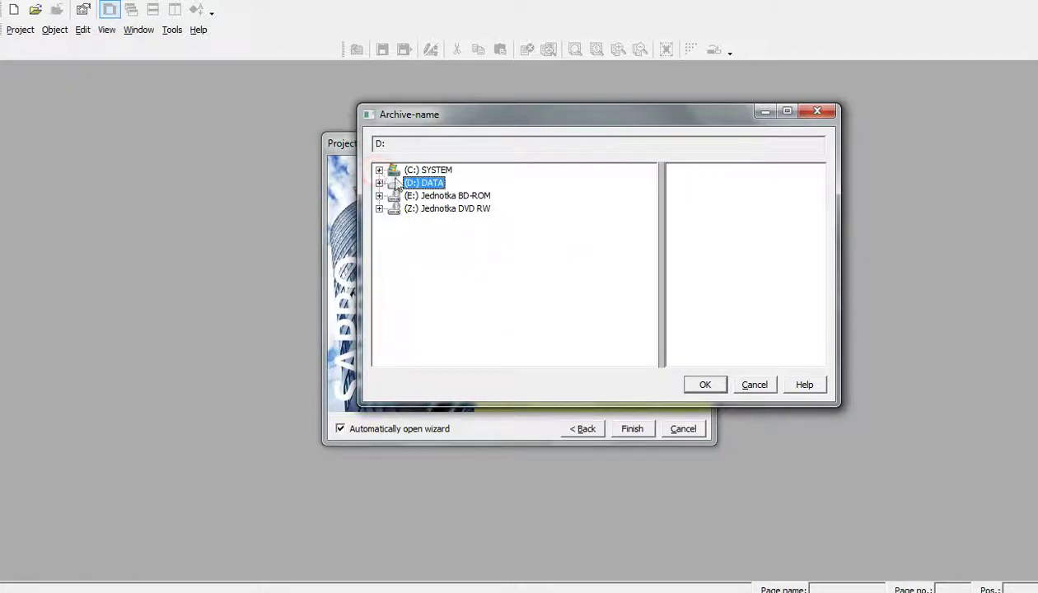
left_click(379, 170)
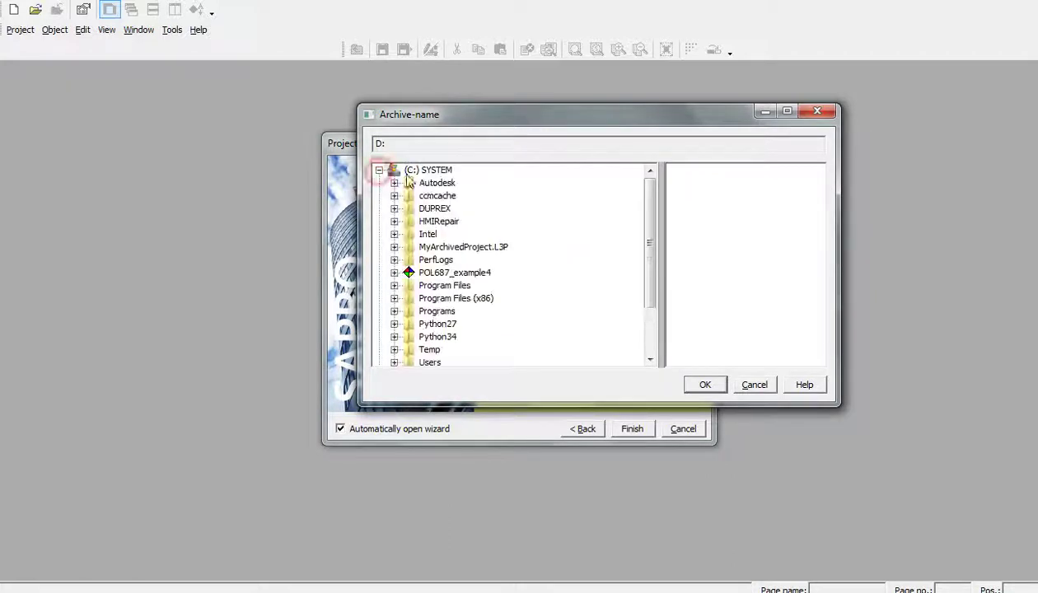
left_click(481, 247)
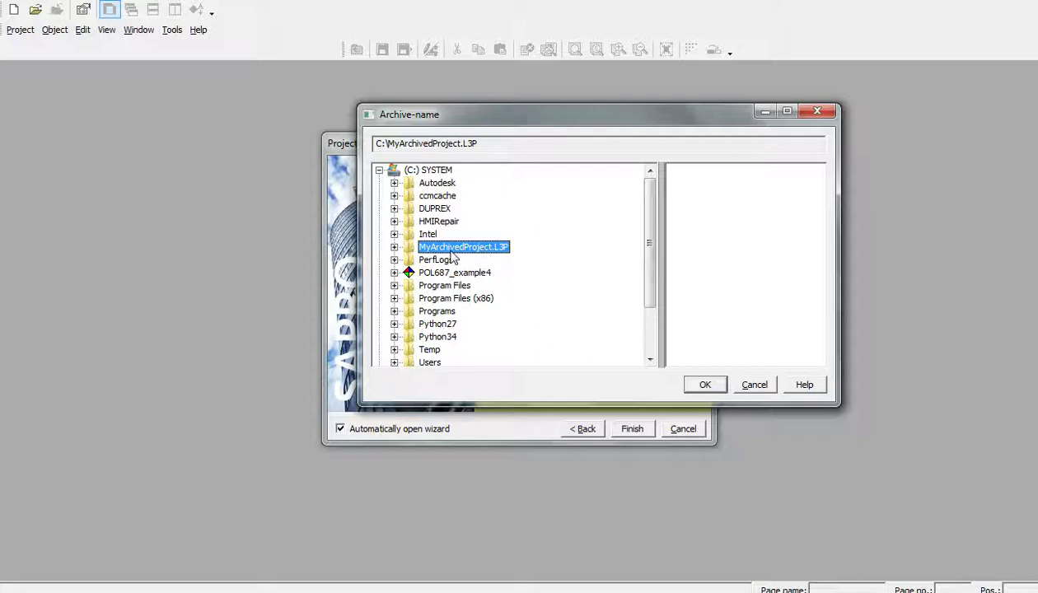
left_click(486, 248)
left_click(710, 385)
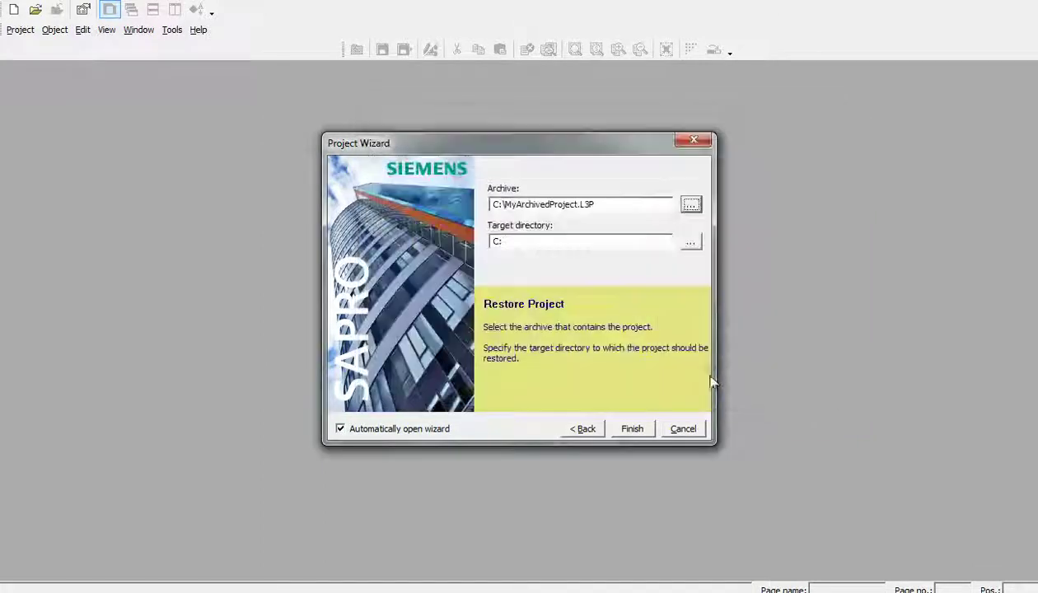
- Pick D:\Mess Plocha as the restore target directory
left_click(579, 242)
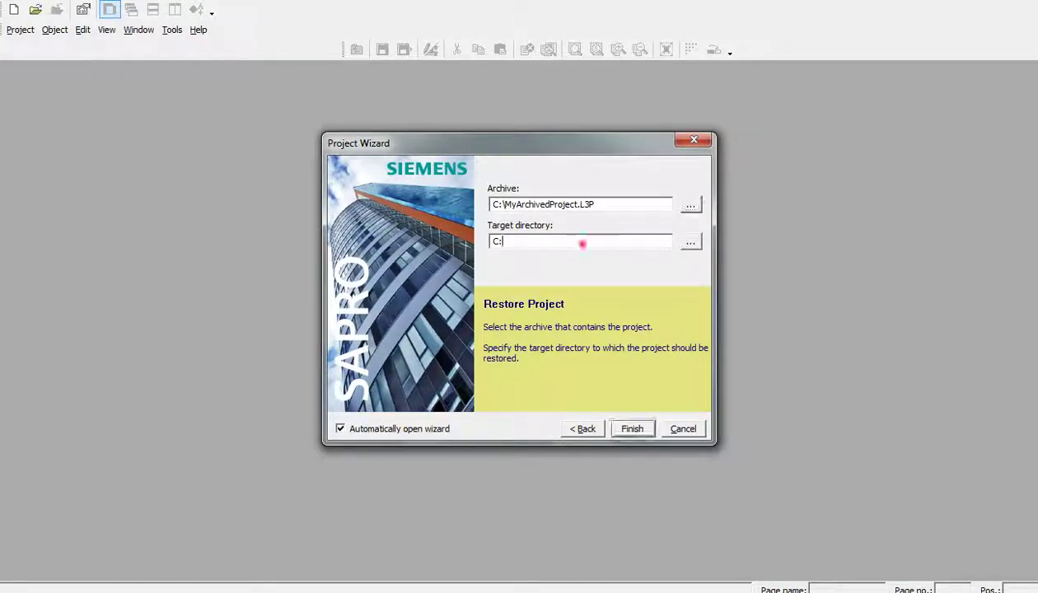
left_click(691, 242)
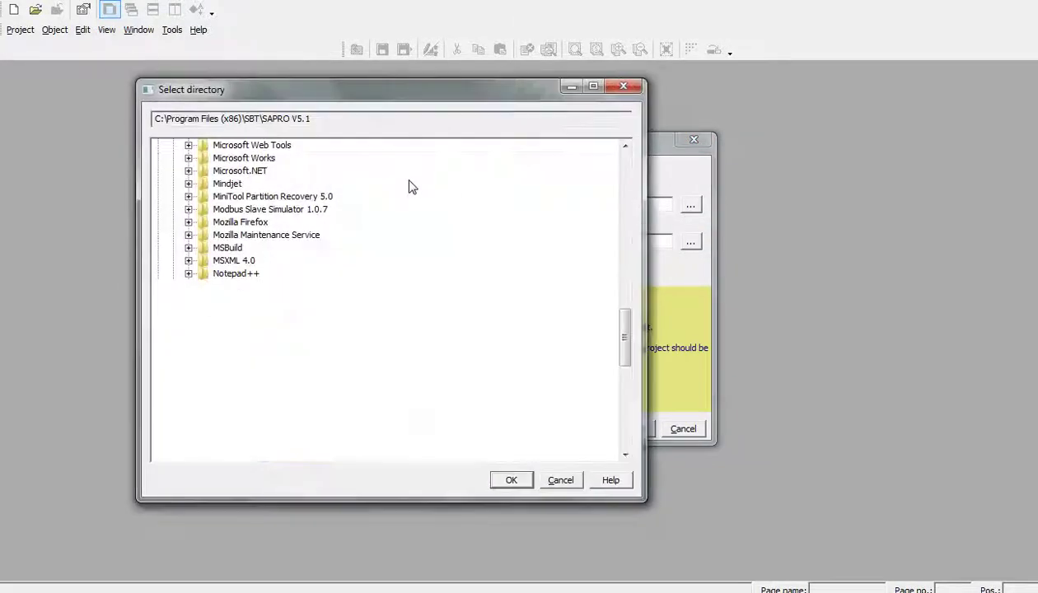
left_click_drag(624, 332, 610, 165)
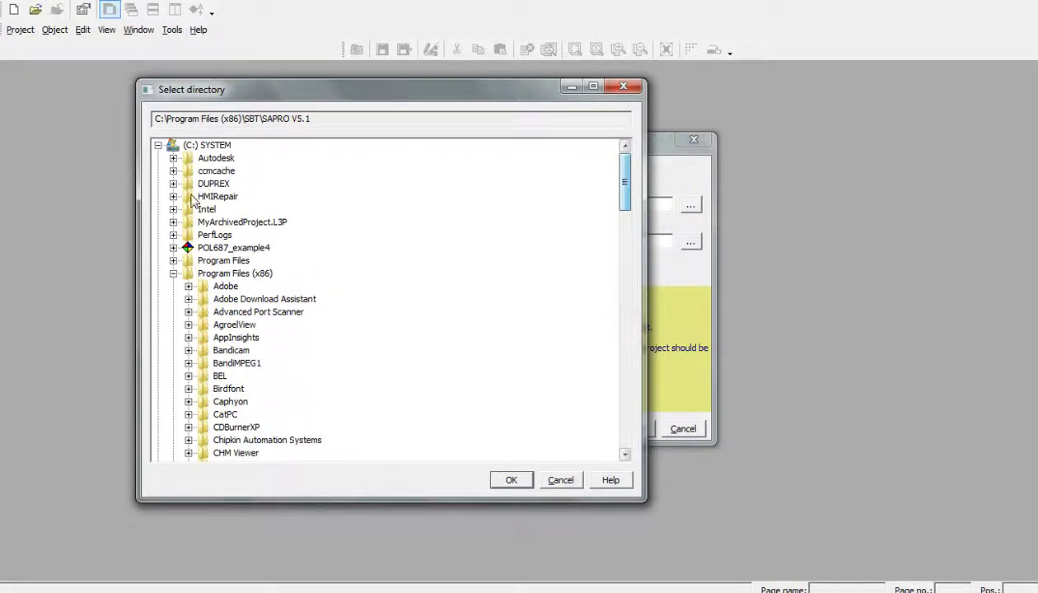
left_click(173, 273)
left_click(158, 145)
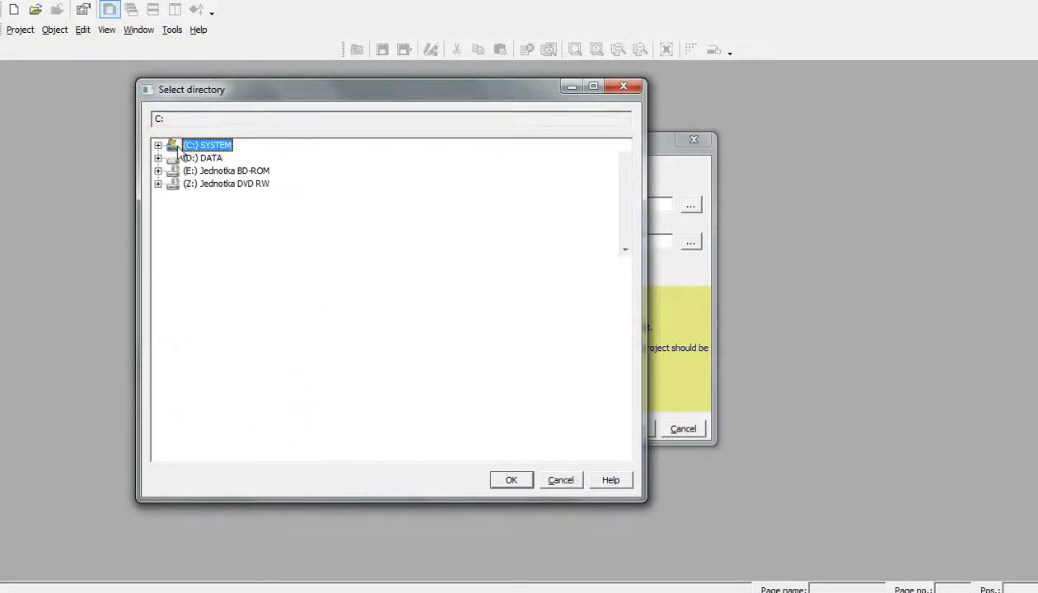
left_click(173, 158)
left_click(158, 158)
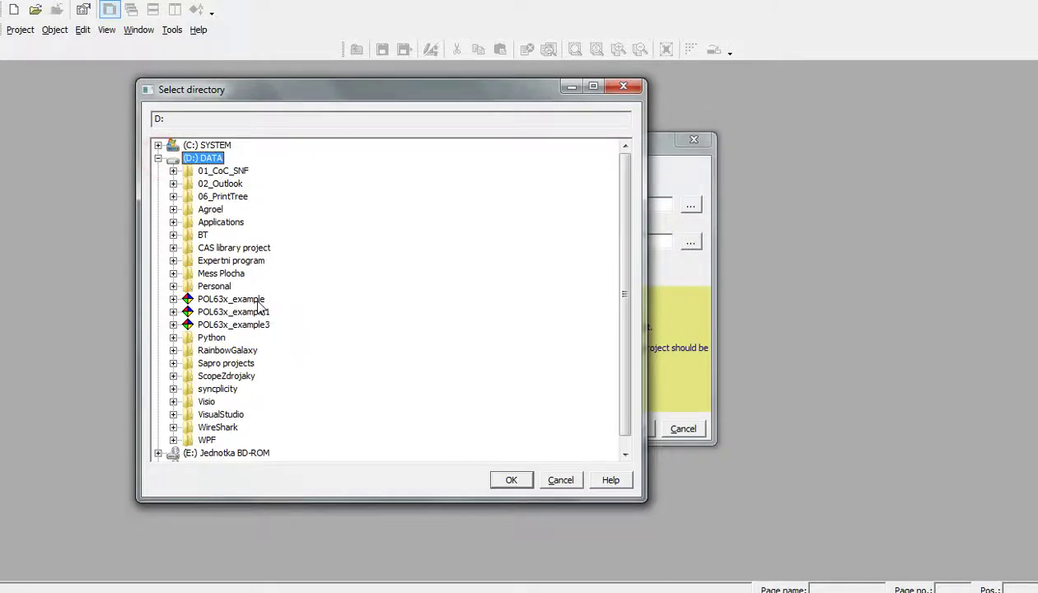
double_click(223, 274)
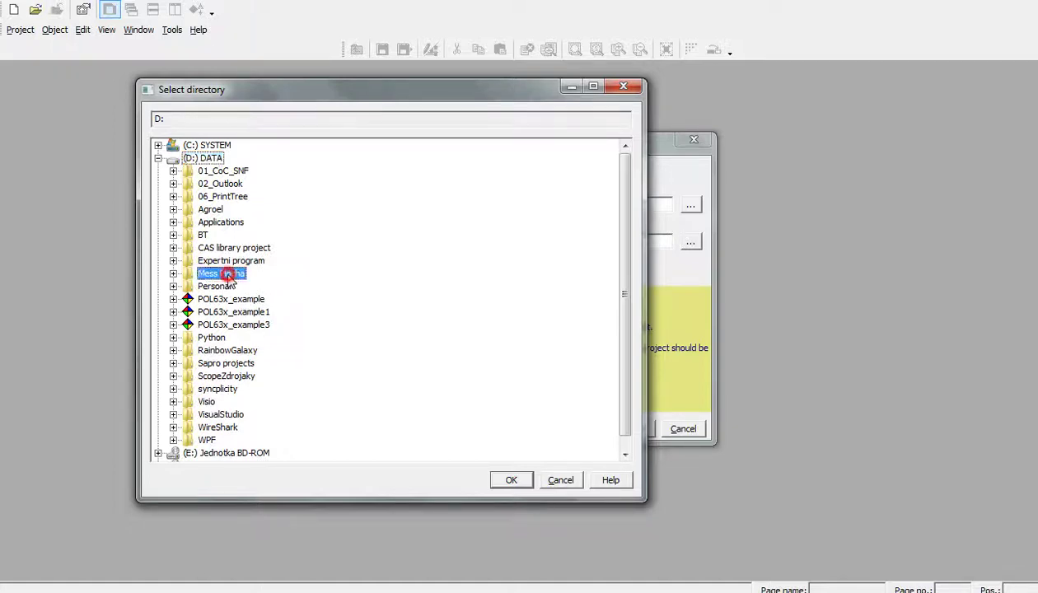
left_click(510, 479)
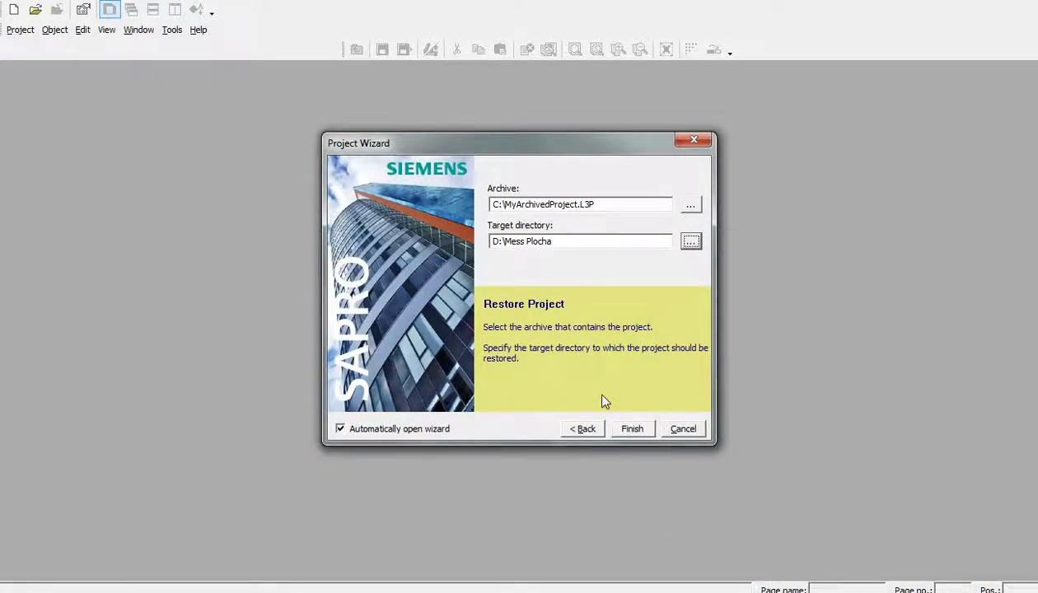
- Finish the Project Wizard to restore POL687_example4 into D:\Mess Plocha
left_click(631, 429)
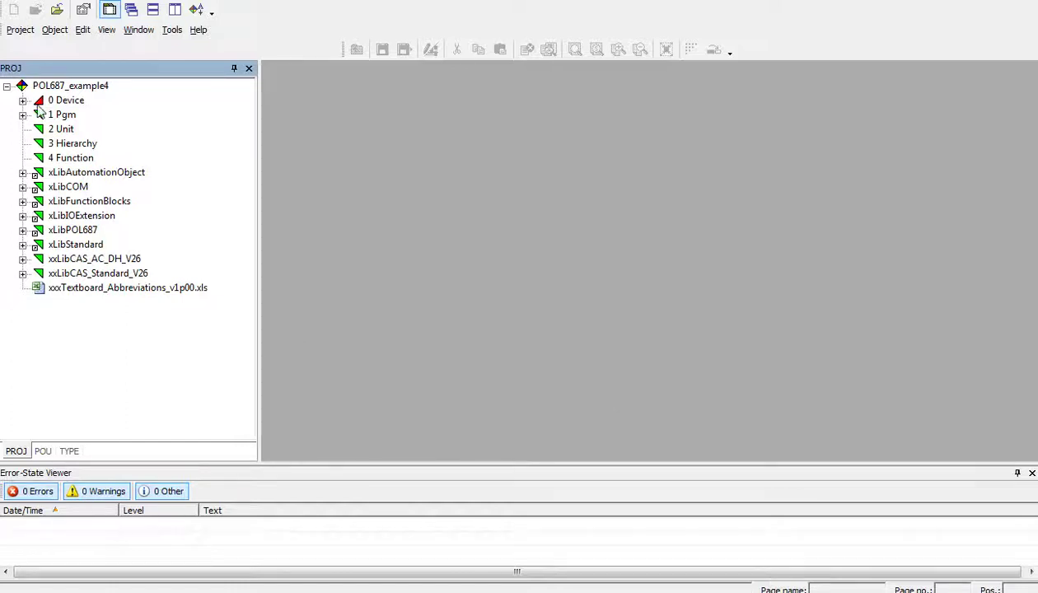
left_click(72, 87)
left_click(23, 258)
left_click(23, 258)
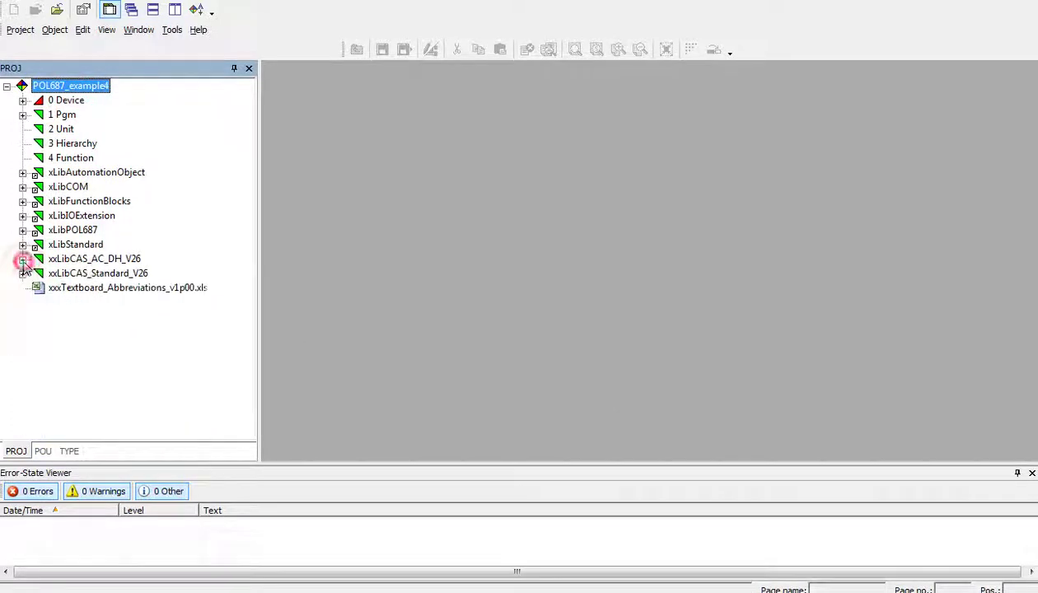
left_click(23, 273)
left_click(23, 273)
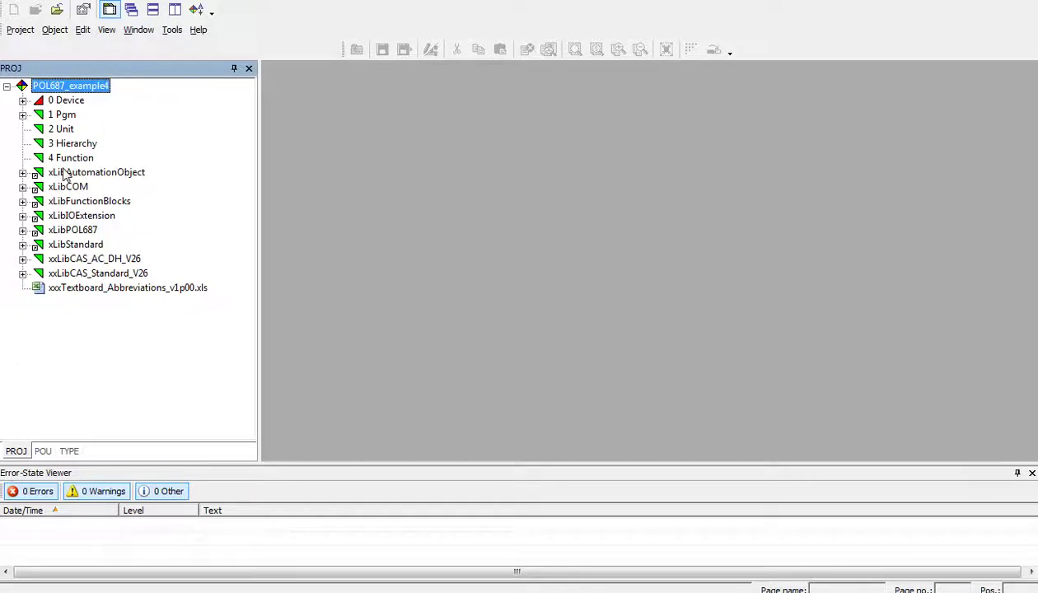